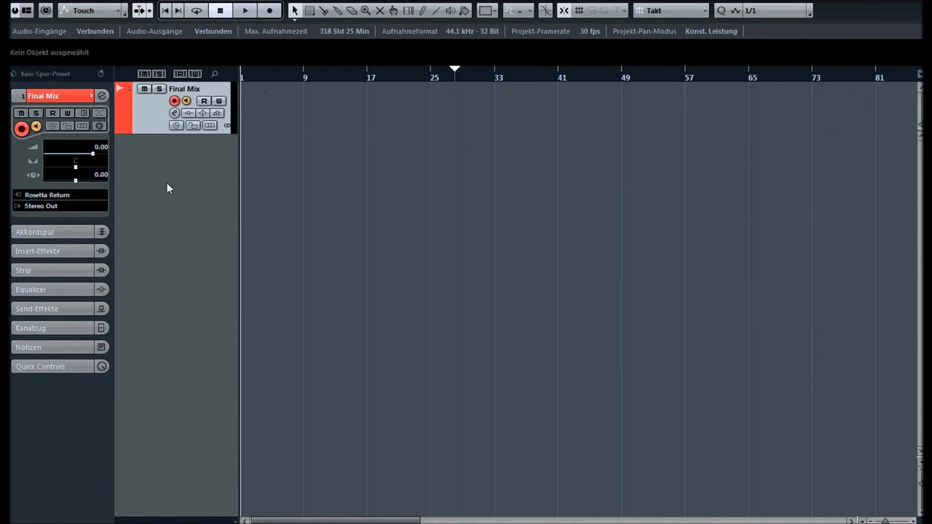
Step: Import the audio files at the project start onto separate tracks, copying them into the project folder and converting if necessary
mouse_move(120, 522)
mouse_move(595, 159)
mouse_down()
mouse_move(445, 188)
mouse_move(399, 217)
mouse_move(248, 160)
mouse_up()
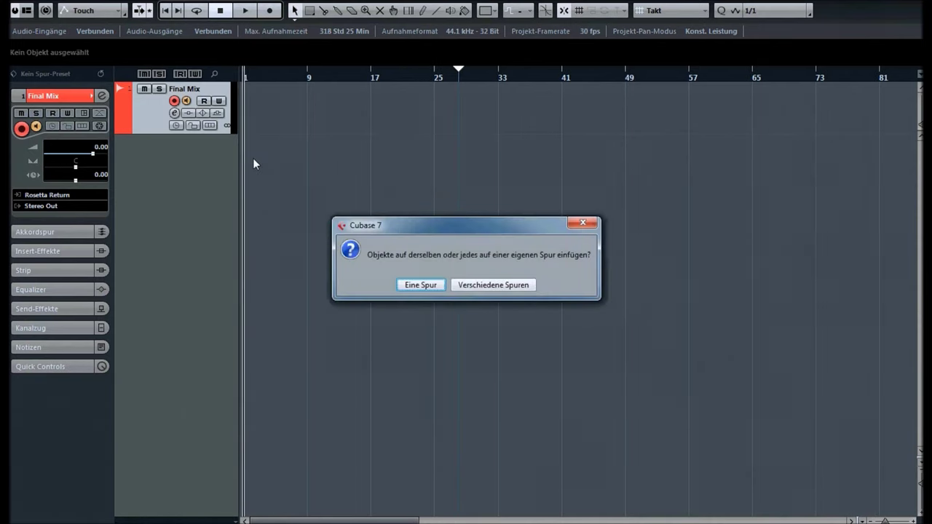
click(487, 284)
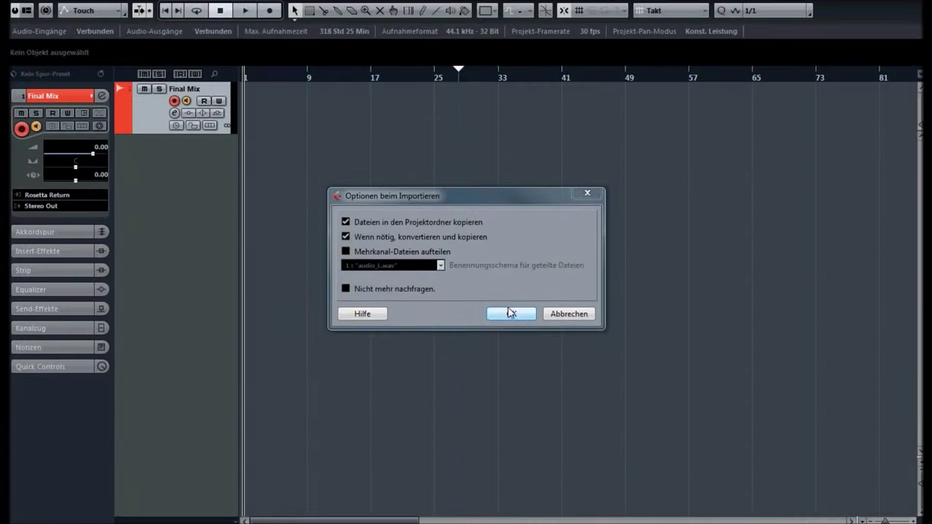
click(511, 313)
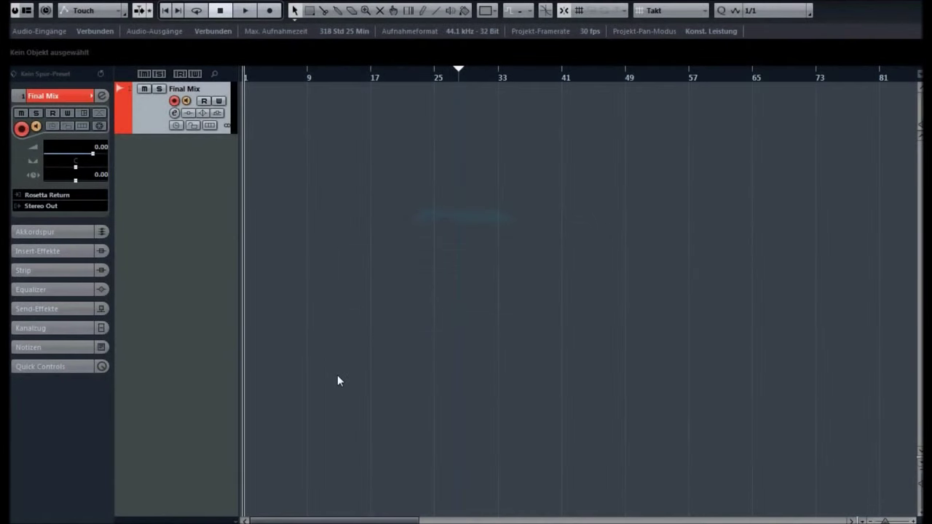
click(337, 376)
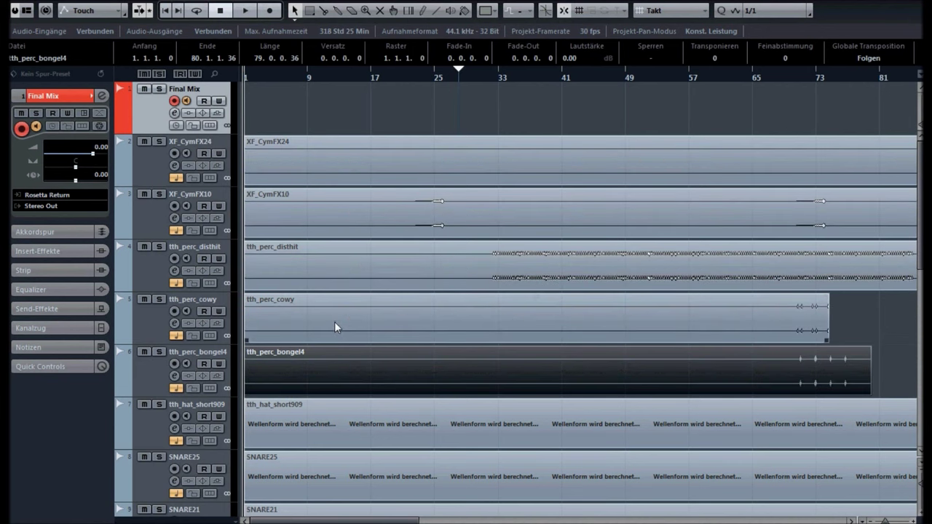
Step: Zoom out the timeline and review the imported tracks from the cymbal effects down to the kick
key(g)
key(g)
key(g)
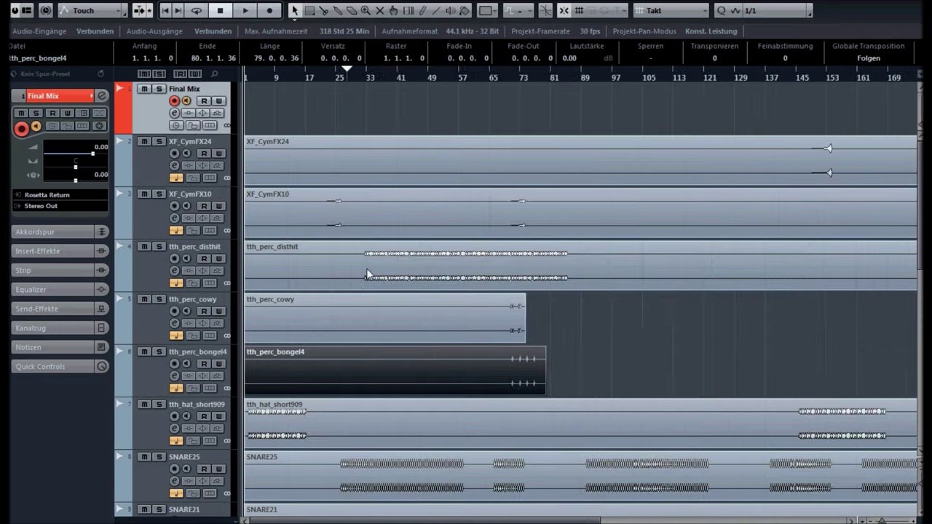
key(g)
key(g)
scroll(409, 331, down, 10)
scroll(421, 340, down, 2)
scroll(421, 339, up, 11)
scroll(421, 339, down, 11)
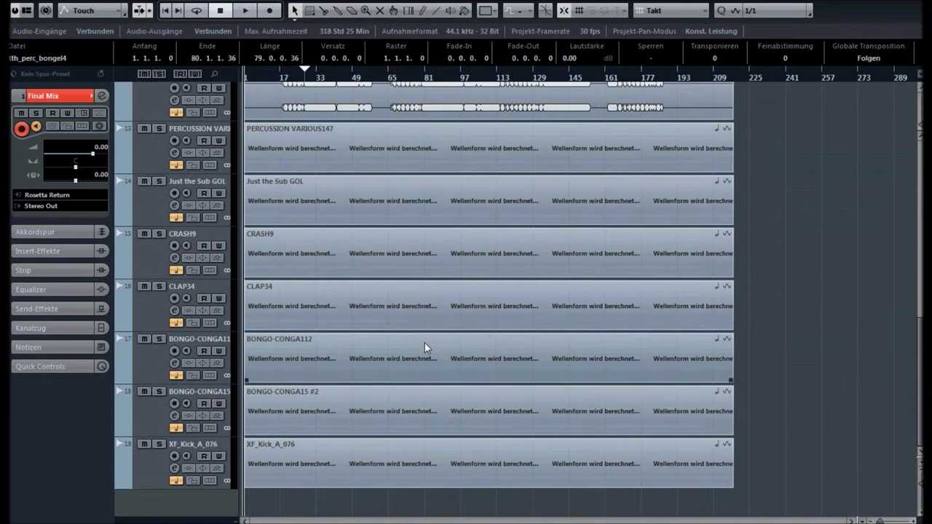
scroll(424, 342, up, 10)
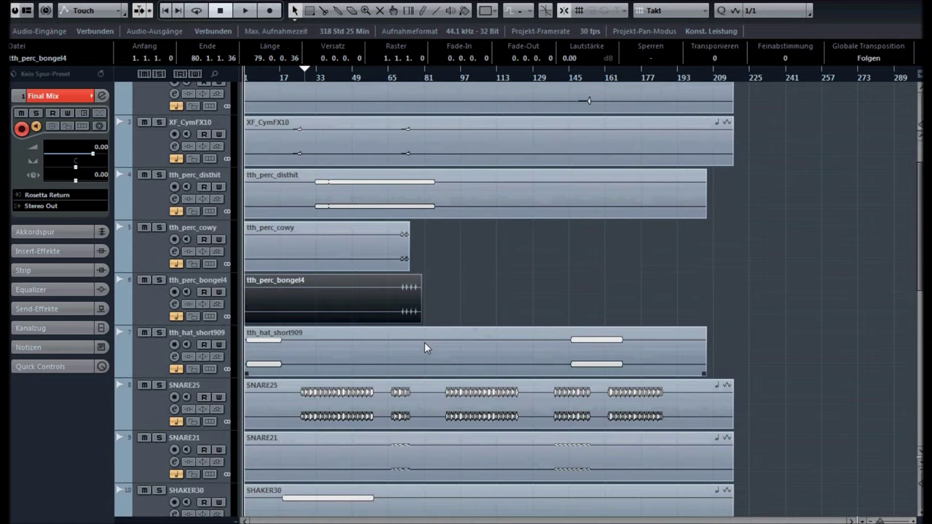
scroll(425, 342, up, 2)
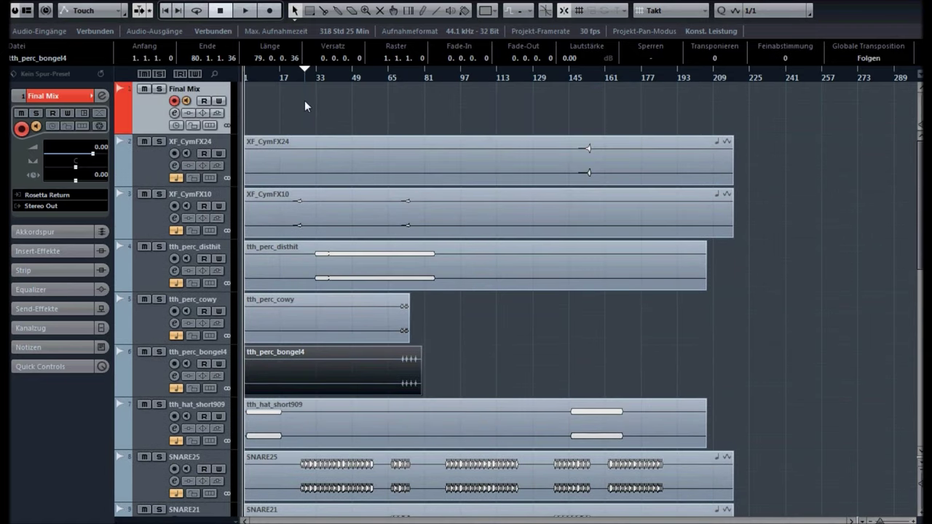
Step: Turn off Musik-Modus in the Pool for all clips that have it enabled, including XF_Kick_A_076
key(ctrl+p)
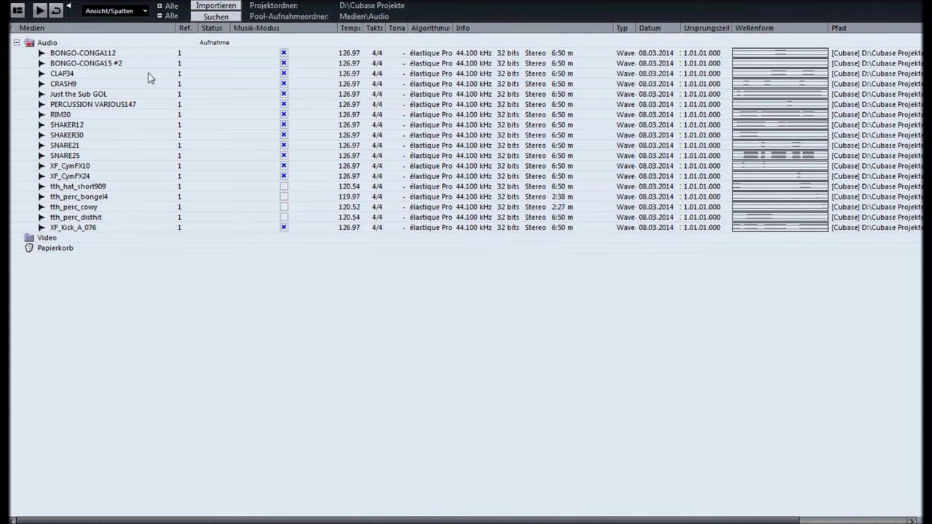
click(84, 176)
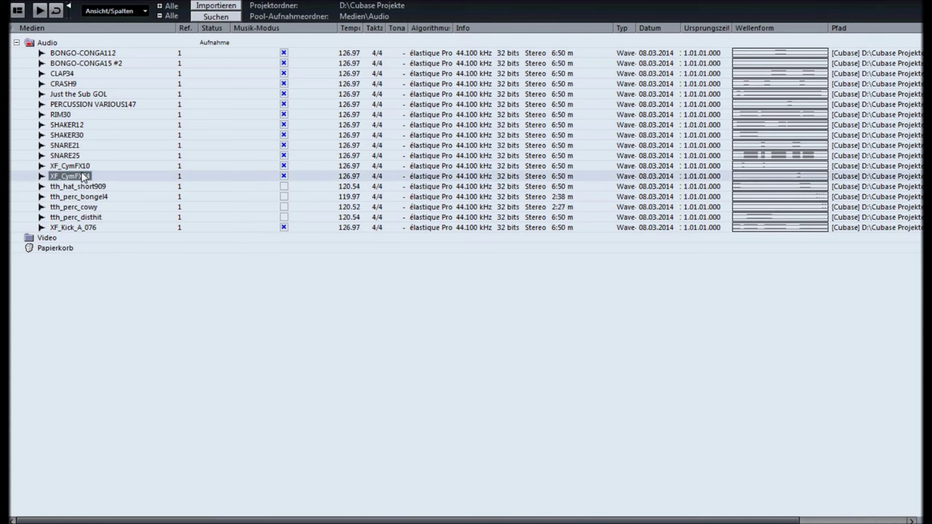
shift+click(73, 55)
click(284, 53)
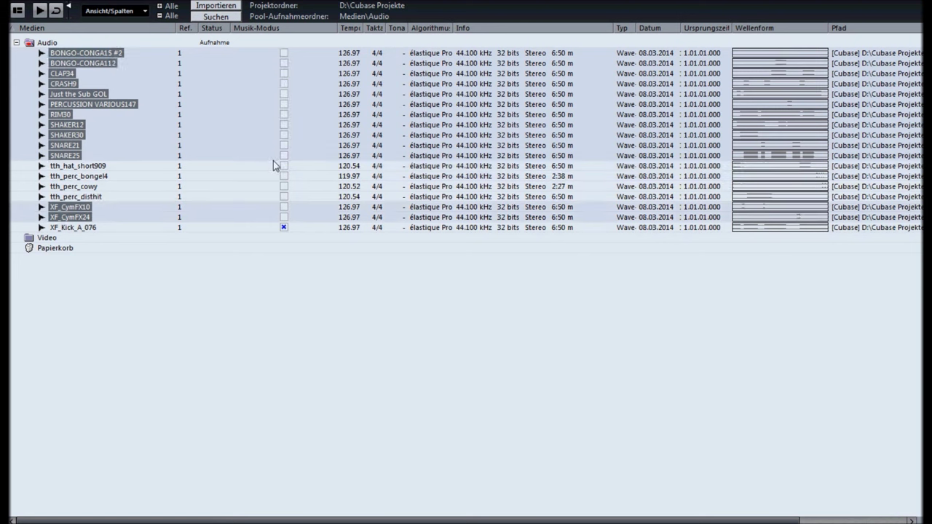
click(284, 228)
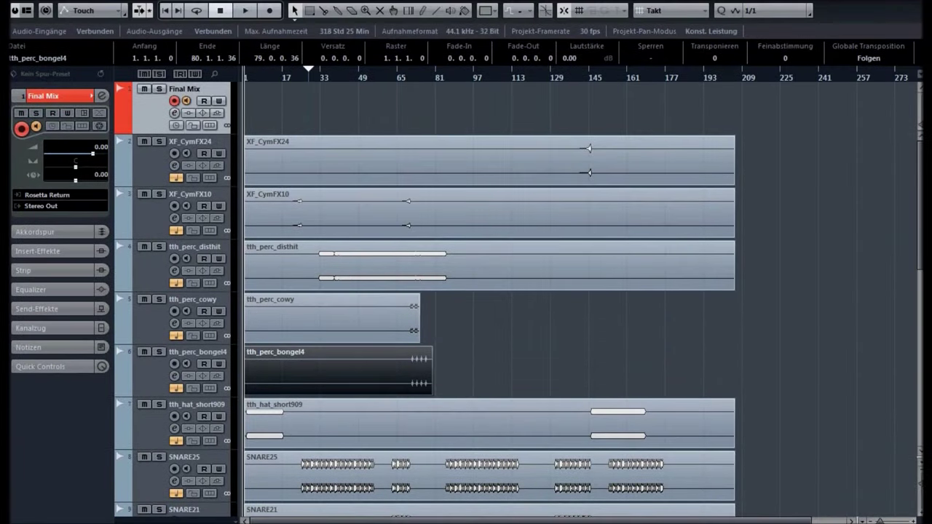
Step: Open the project settings and examine the available sample rates
key(alt+p)
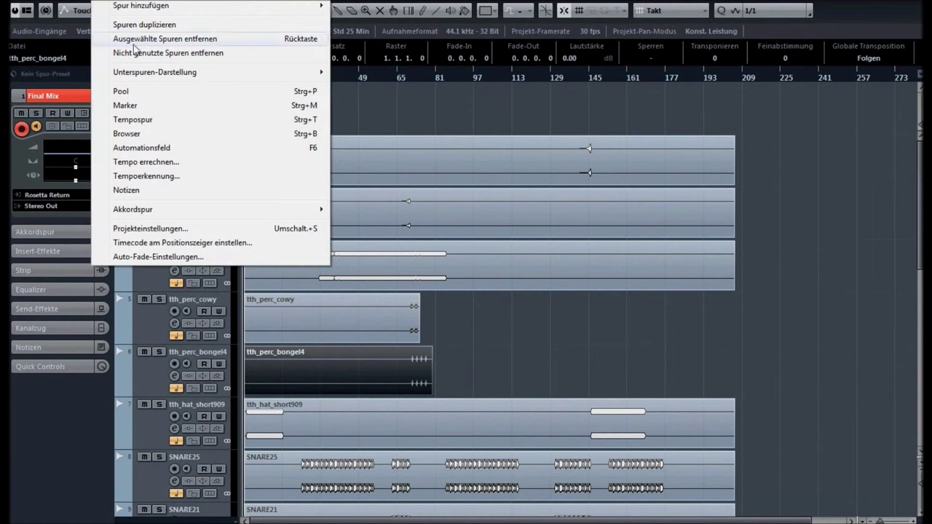
click(175, 230)
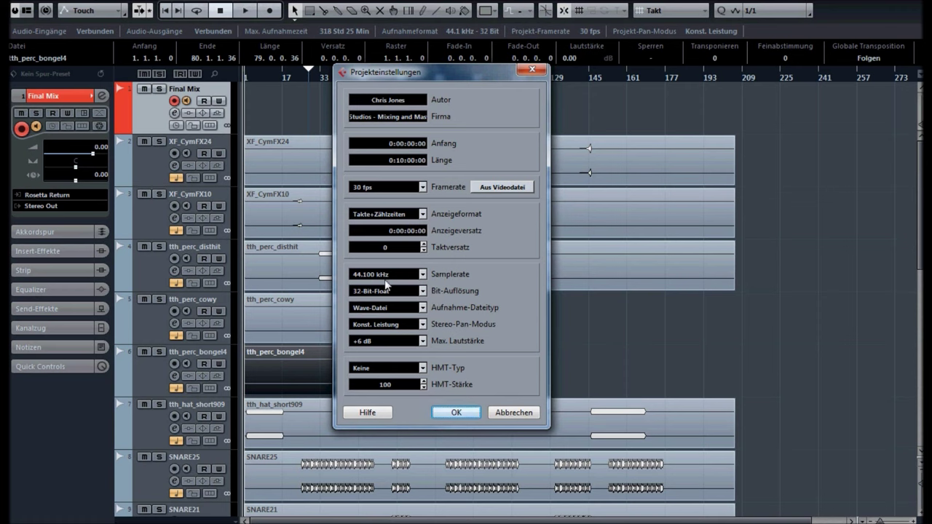
click(394, 277)
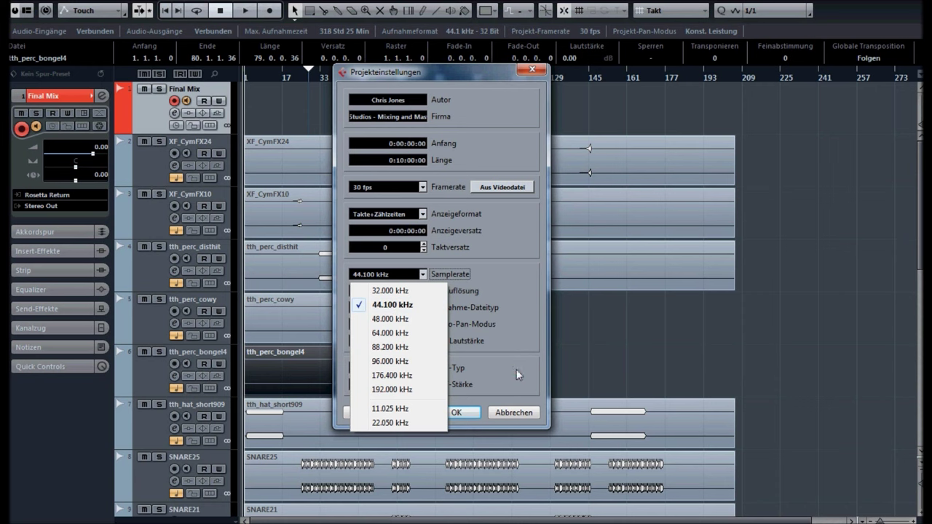
click(454, 316)
Step: Switch the project's bit resolution to 16 Bit and return it to 32-Bit-Float
click(412, 291)
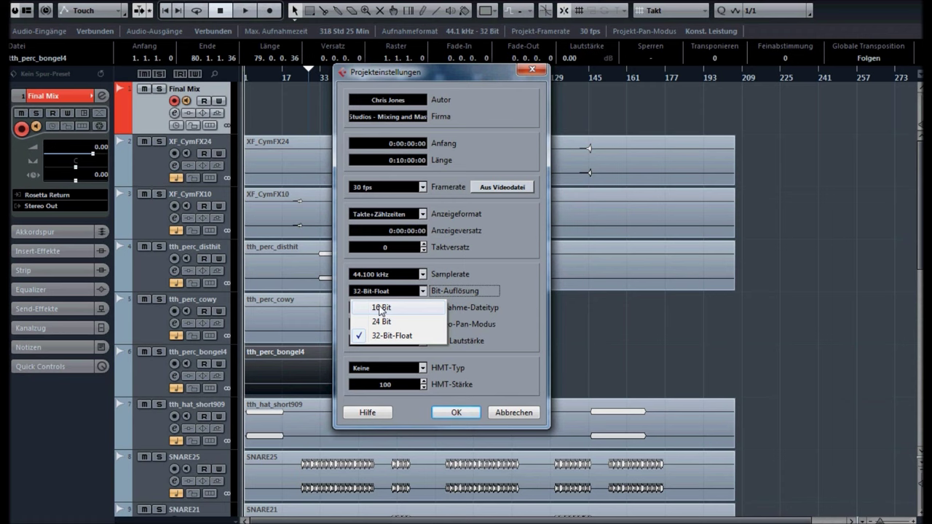
click(380, 309)
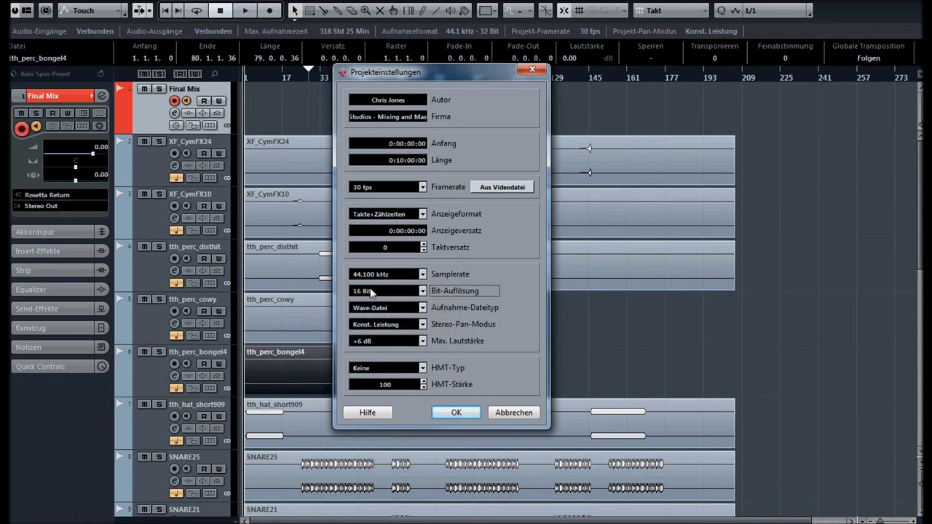
click(371, 292)
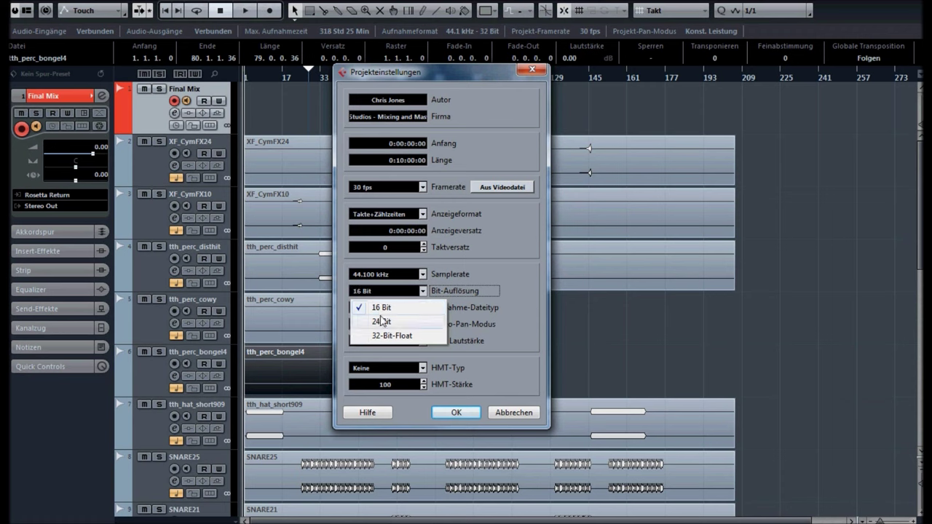
click(381, 333)
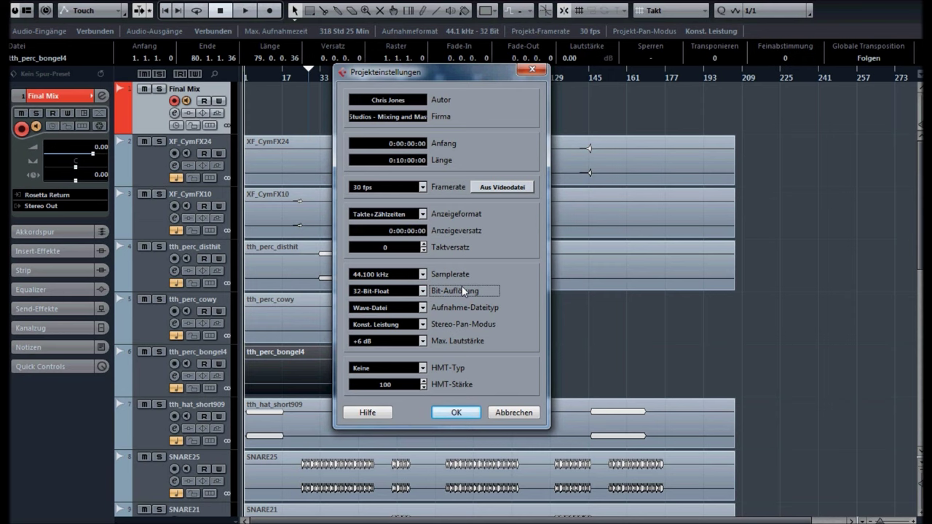
Step: Examine the bit resolution and recording file type choices in the project settings, and close the dialog
click(421, 291)
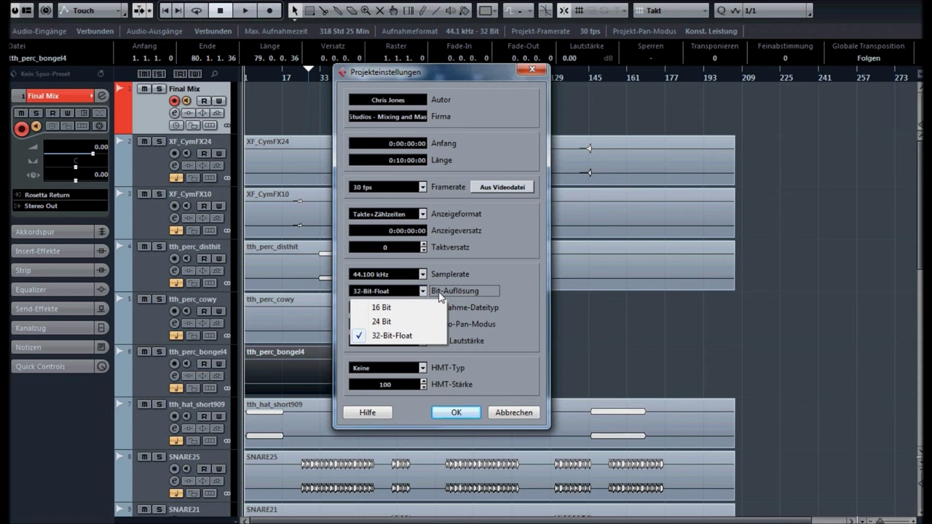
click(500, 256)
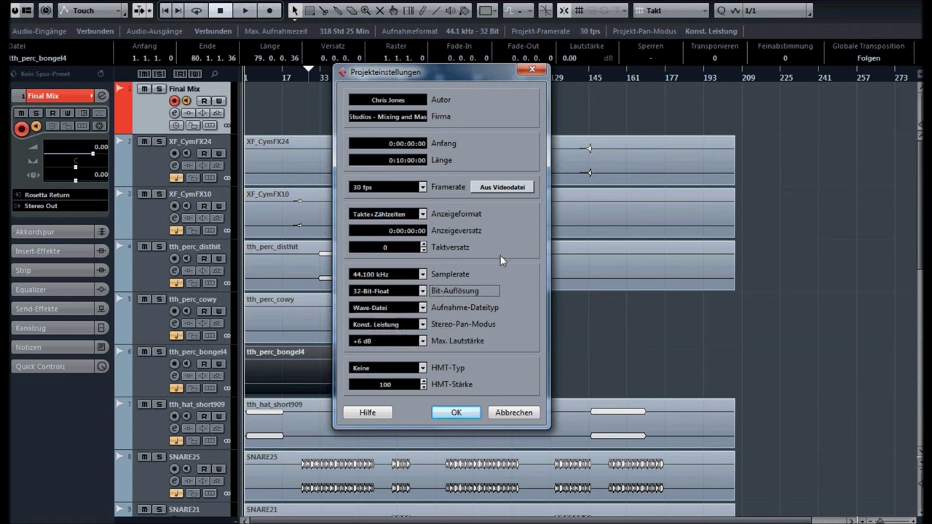
click(421, 308)
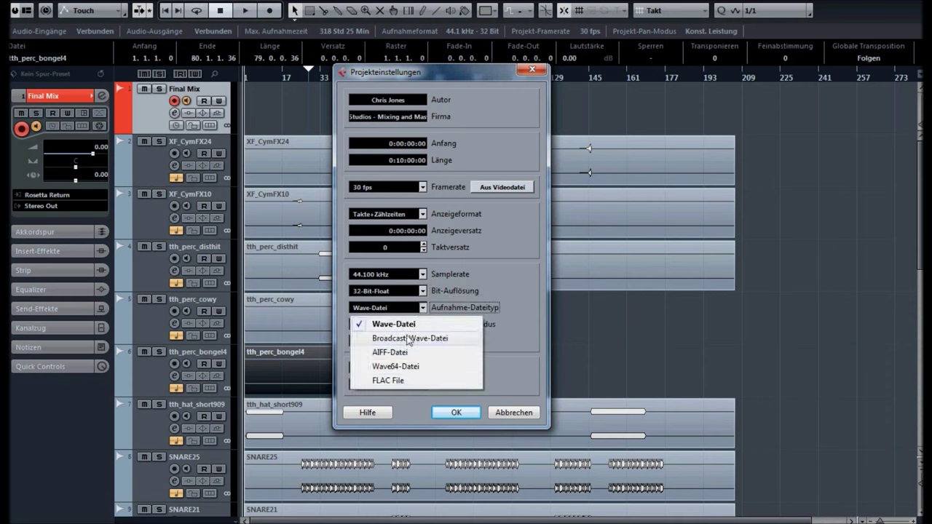
click(477, 306)
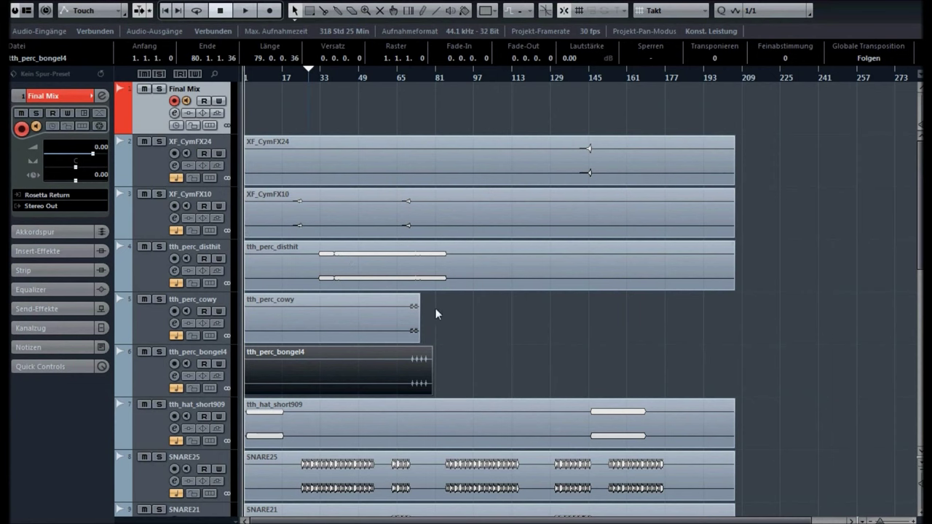
Step: Rename the SNARE21 track as Snare 1 and the SNARE25 track as Snare 2
scroll(345, 299, down, 5)
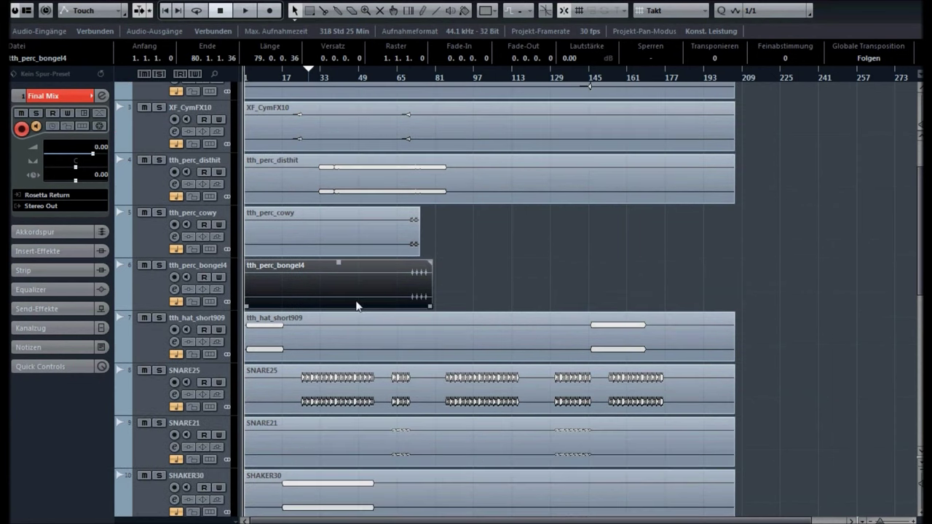
scroll(359, 303, down, 6)
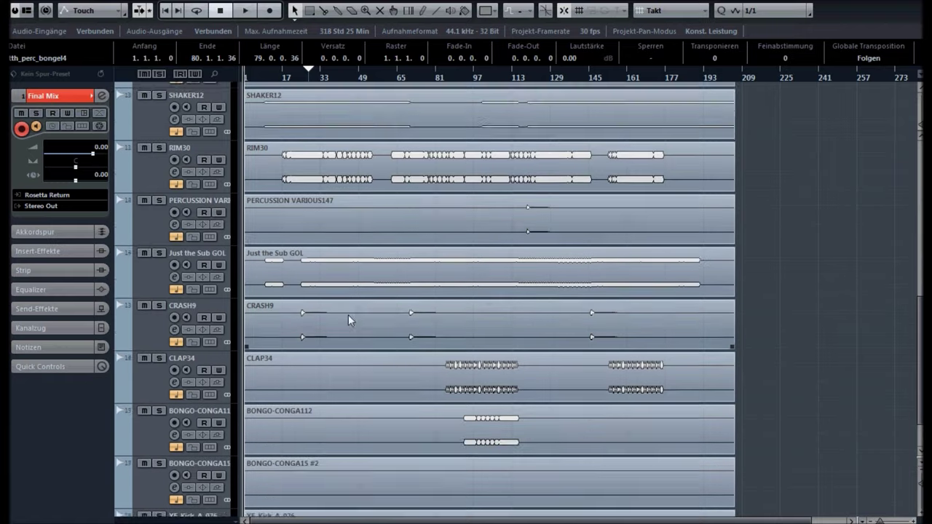
scroll(269, 396, up, 12)
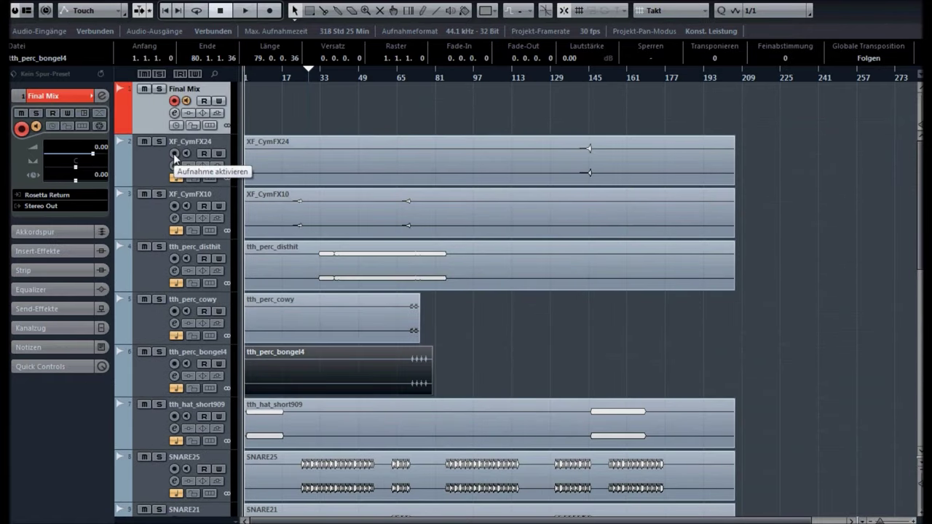
scroll(300, 339, down, 3)
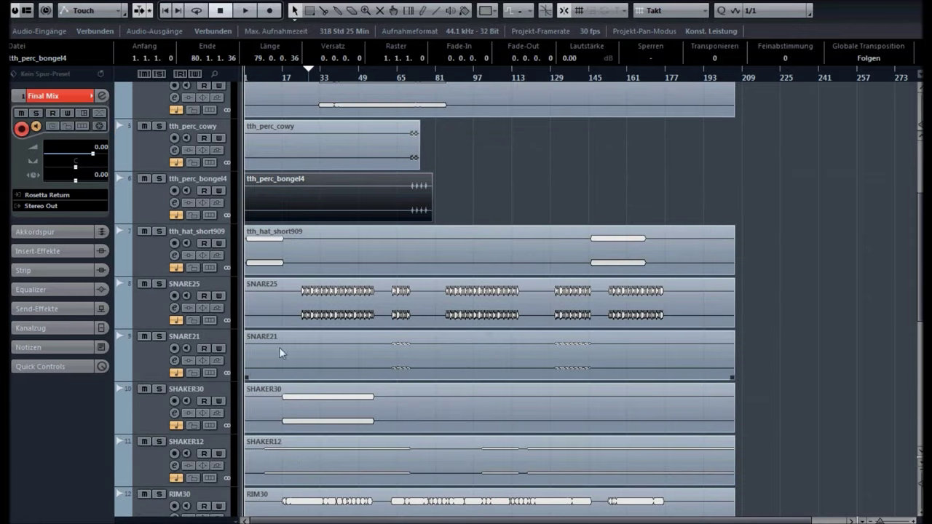
double_click(185, 336)
text(c)
key(BackSpace)
text(Snare 1)
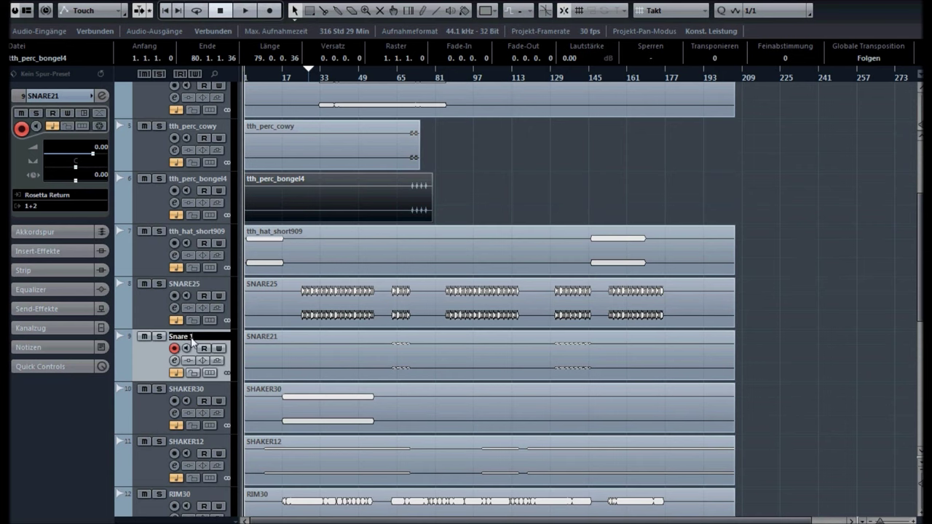
key(Return)
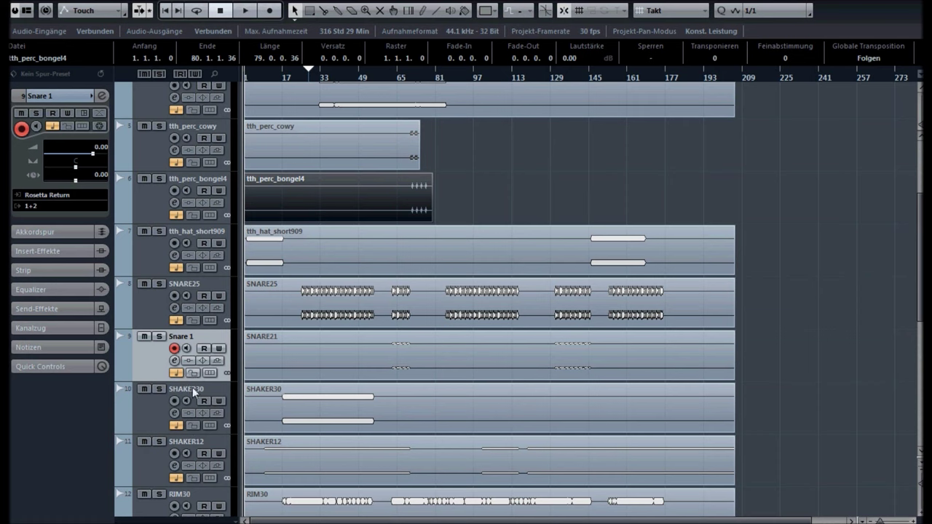
double_click(186, 285)
text(Snare 2)
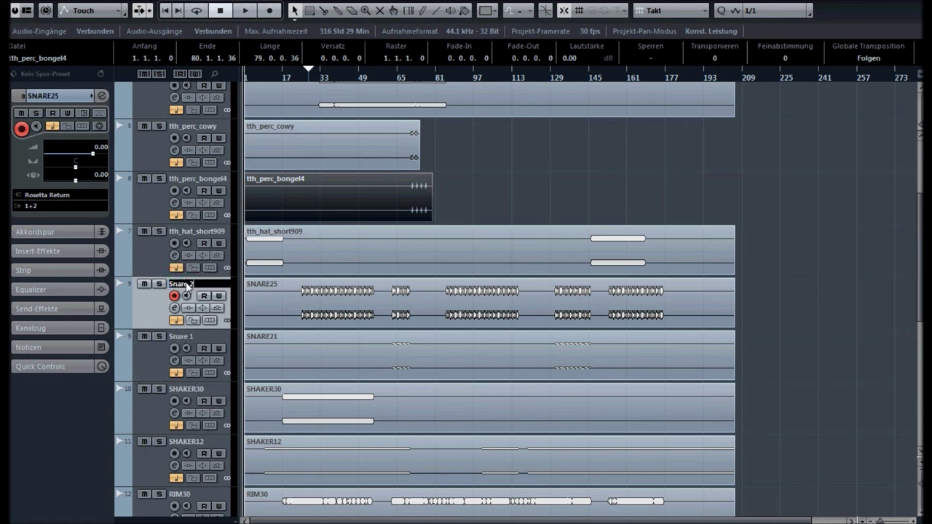
key(Return)
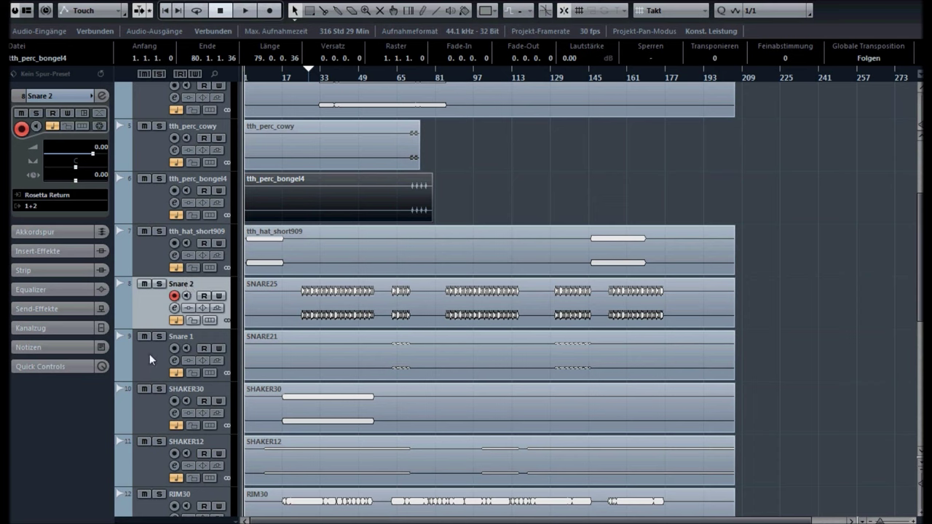
Step: Rename the SHAKER30 track as Shaker and the SHAKER12 track as Shaker 2
double_click(195, 390)
text(S)
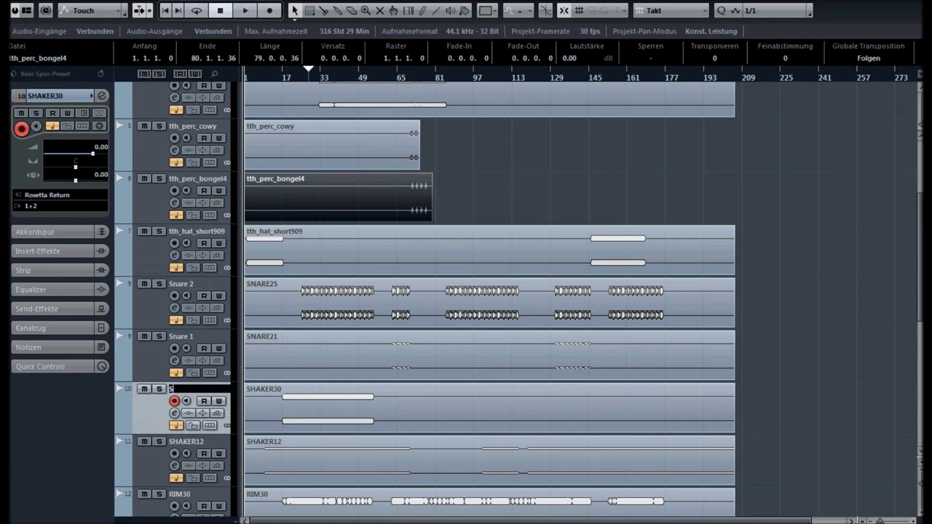
text(haker)
key(Return)
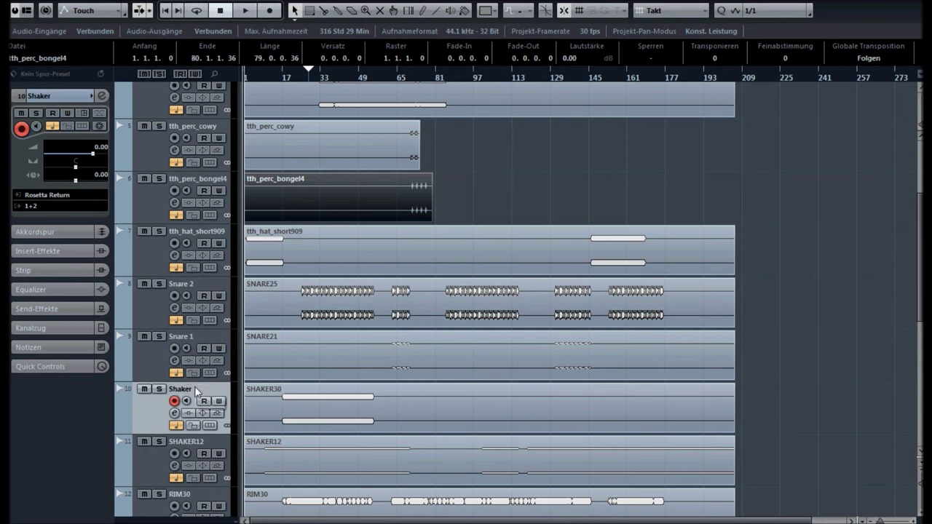
double_click(192, 444)
text(S)
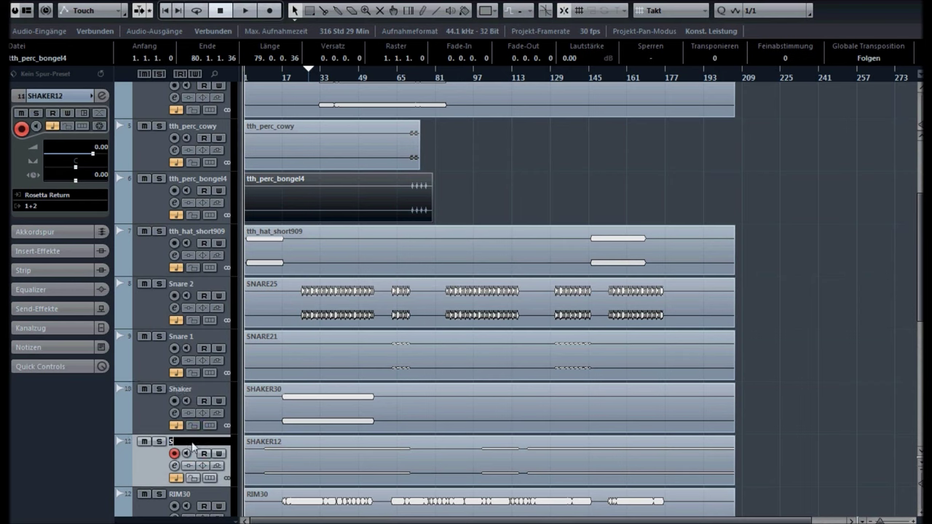
text(haker 2)
key(Return)
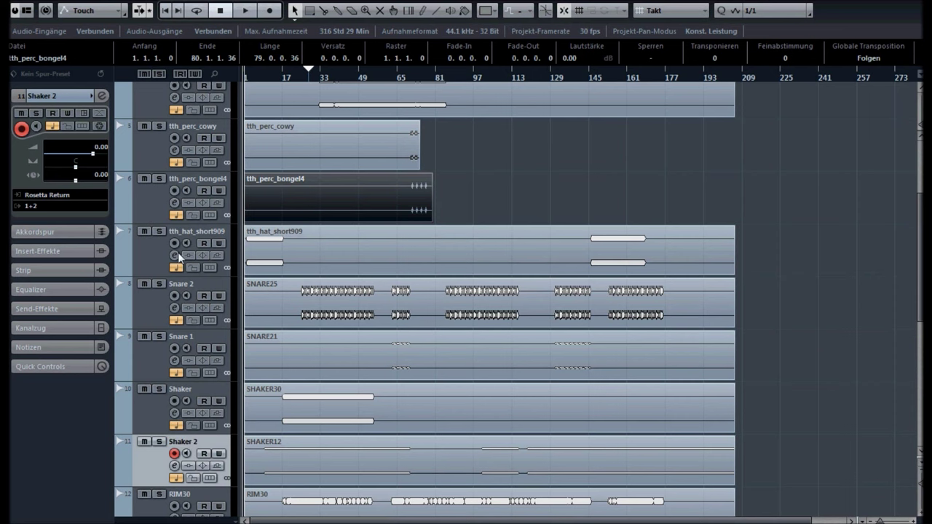
Step: Add a folder track to the project and name it Drums
scroll(203, 305, up, 3)
scroll(208, 277, down, 1)
scroll(209, 275, up, 1)
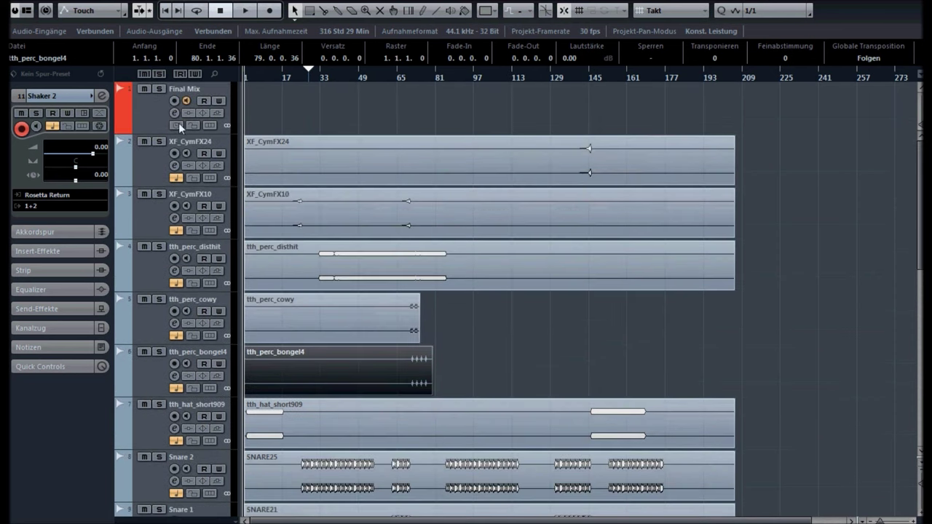
right_click(146, 149)
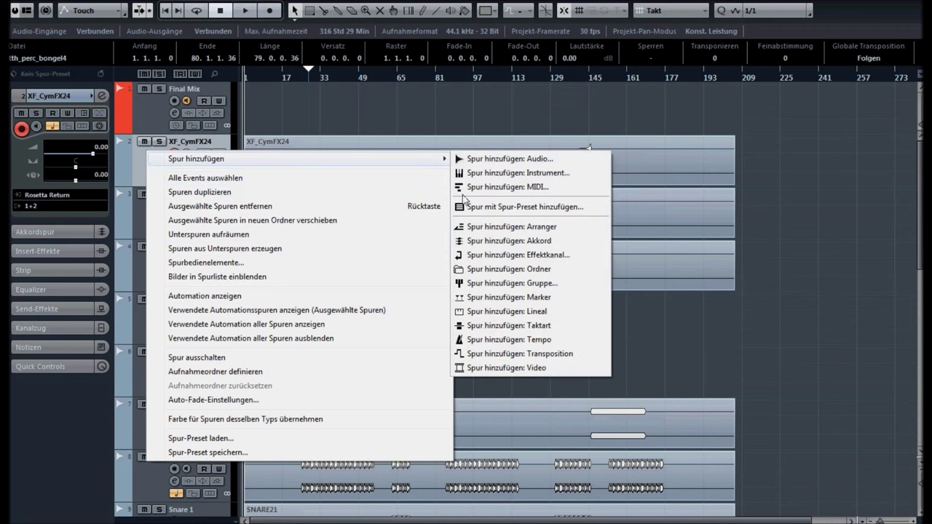
click(570, 271)
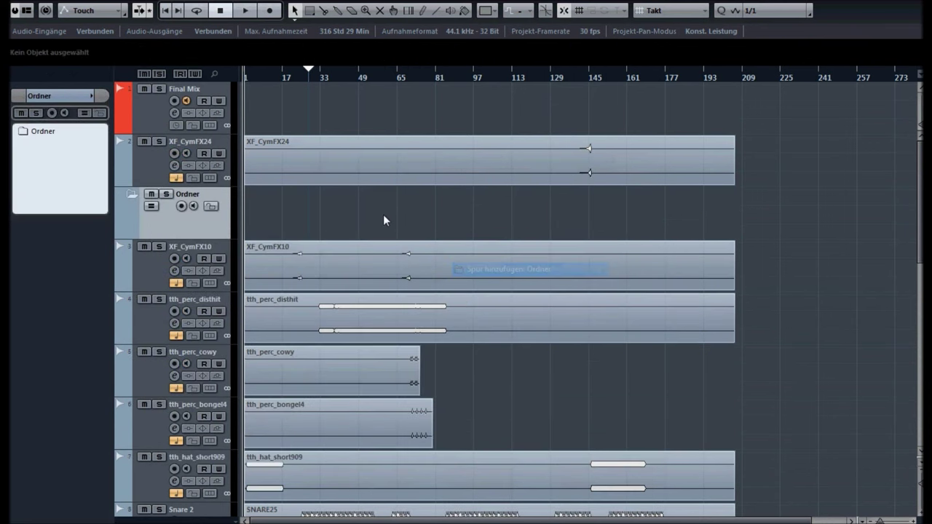
double_click(205, 200)
text(Drums)
key(Return)
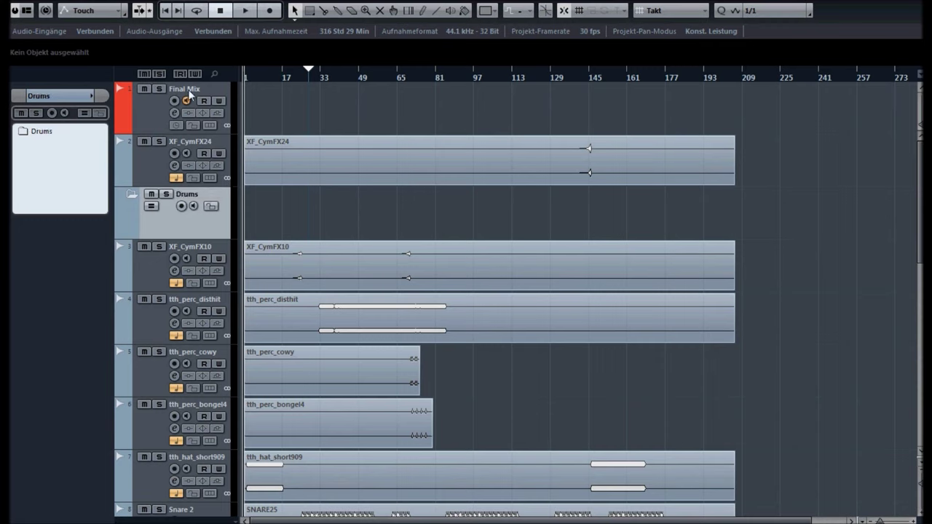
Step: Place the Drums folder directly below Final Mix and move all the imported audio tracks into it
drag(135, 221, 137, 180)
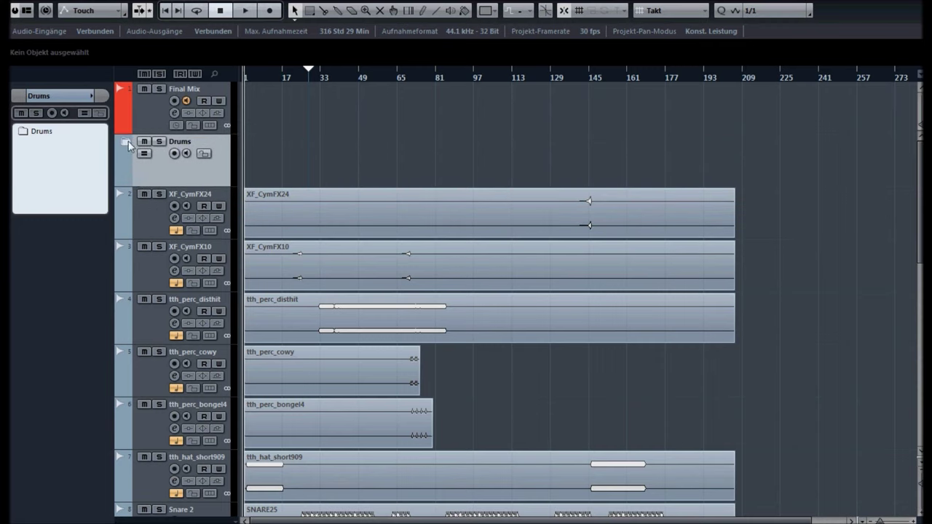
click(141, 218)
scroll(165, 338, down, 10)
scroll(156, 446, up, 10)
drag(156, 445, 165, 177)
click(132, 143)
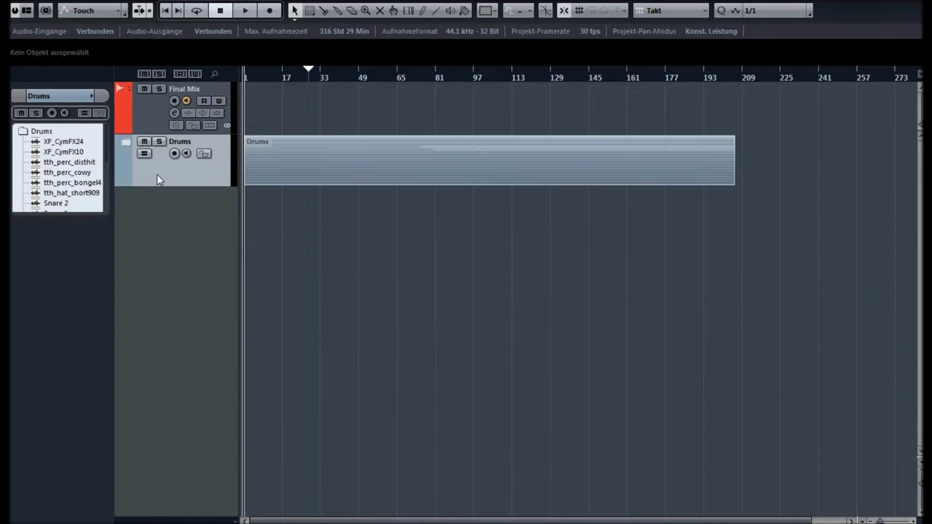
Step: Add a folder track inside the Drums folder, place it above XF_CymFX24 and clear its default name
click(128, 141)
right_click(162, 173)
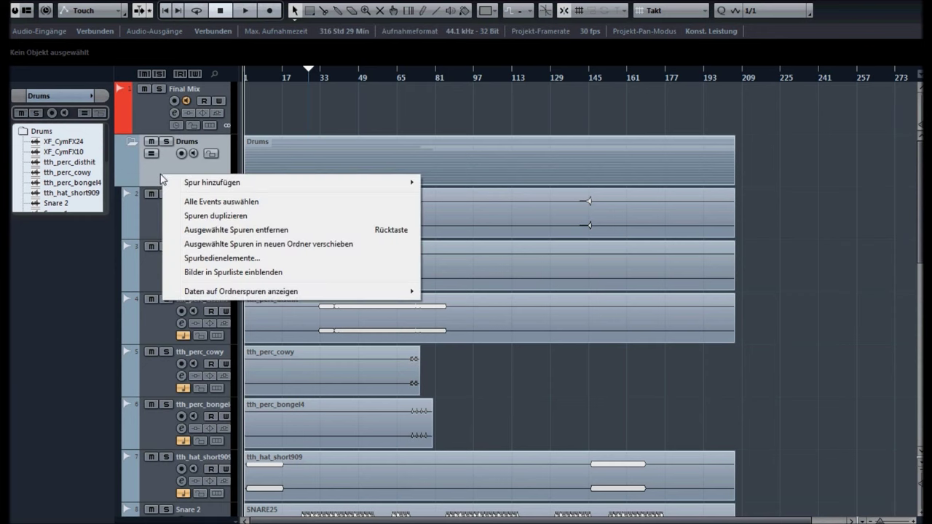
mouse_move(215, 183)
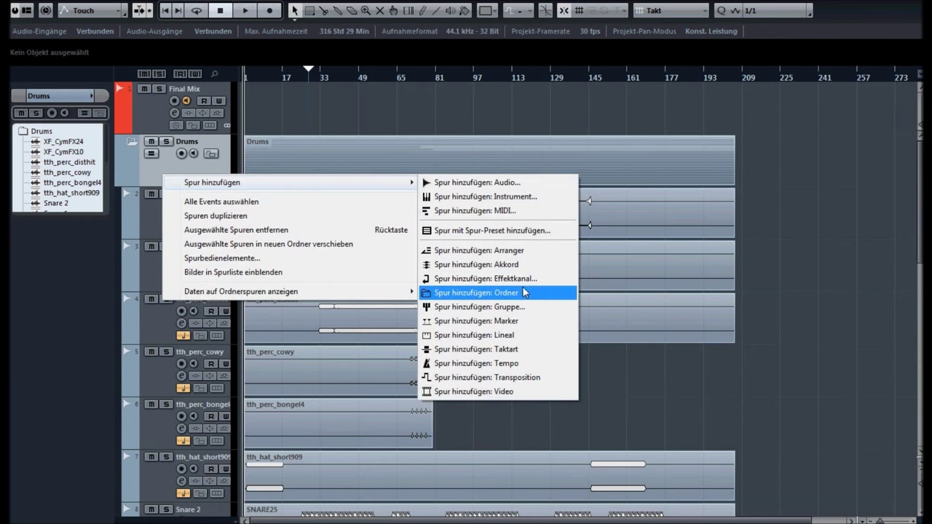
click(466, 292)
scroll(211, 481, down, 10)
mouse_move(210, 481)
mouse_down()
mouse_move(152, 440)
mouse_move(202, 76)
mouse_move(190, 89)
mouse_move(201, 95)
mouse_move(198, 171)
mouse_up()
scroll(198, 393, down, 5)
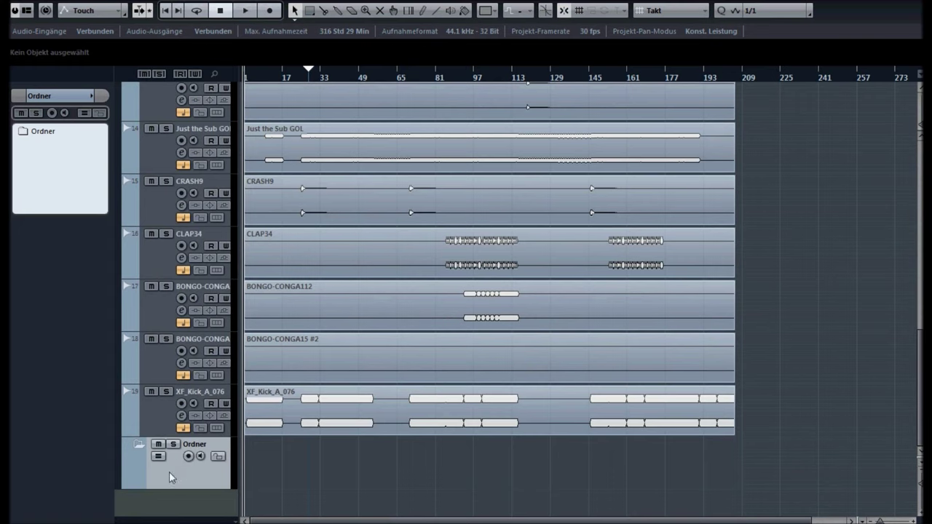
drag(169, 473, 187, 213)
double_click(206, 194)
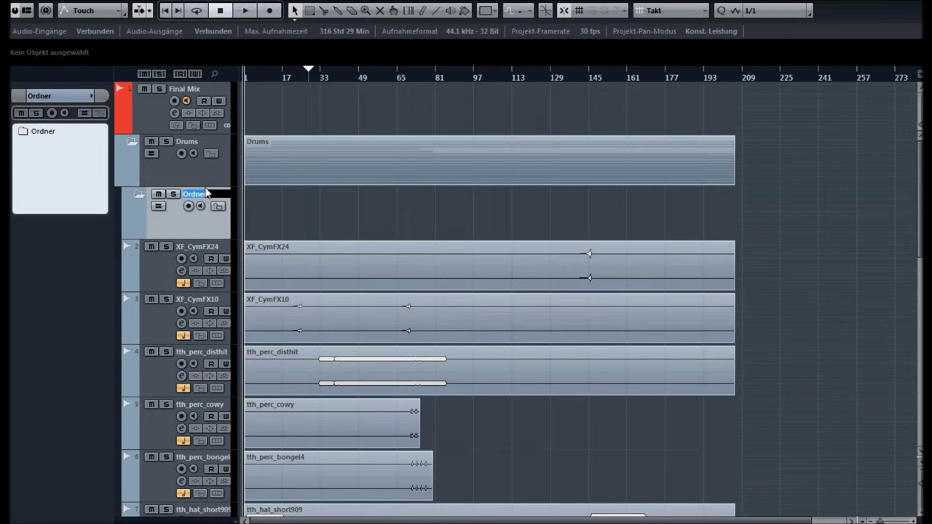
key(BackSpace)
text(Shaker)
key(BackSpace)
key(BackSpace)
key(BackSpace)
key(BackSpace)
key(BackSpace)
key(BackSpace)
text(P)
key(BackSpace)
Step: Name the new subfolder inside Drums as Hats
text(Hats)
key(Return)
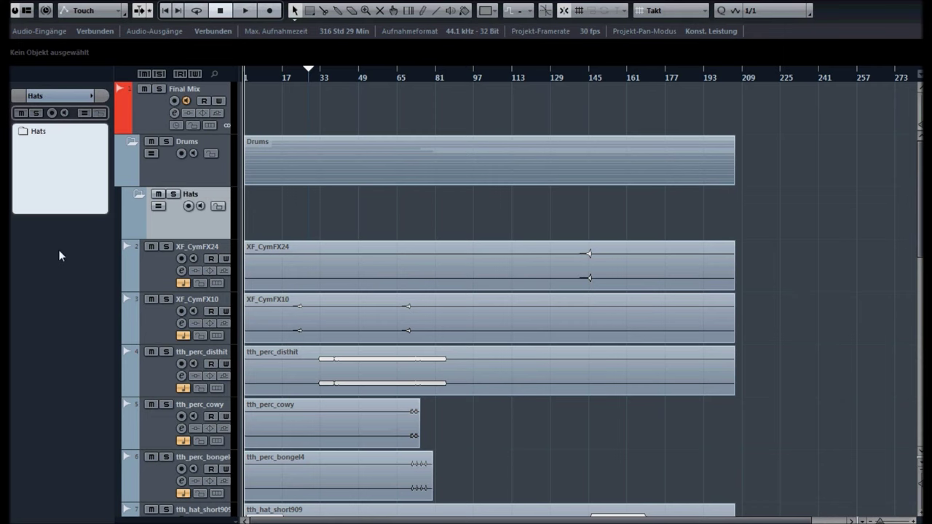
Step: Move the XF_CymFX24, XF_CymFX10, tth_perc_disthit and CRASH9 tracks into the Hats folder
click(161, 267)
shift+click(164, 326)
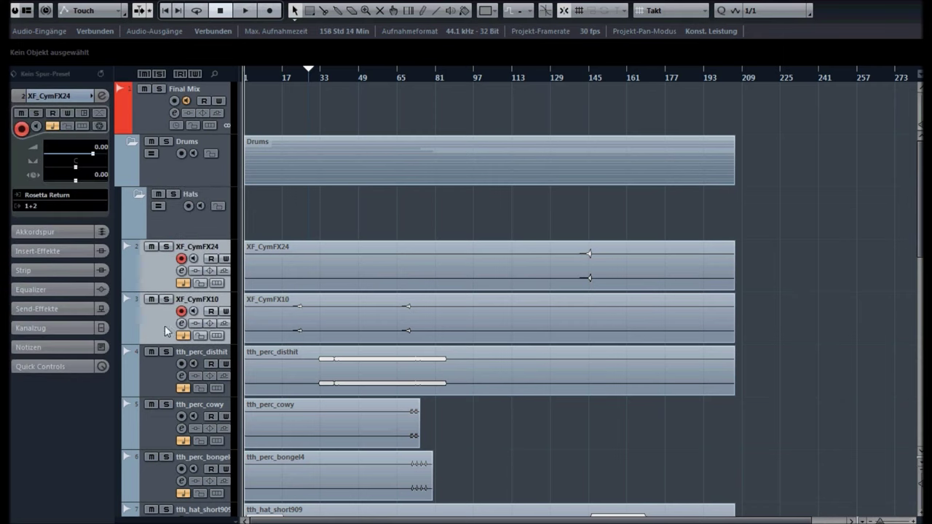
scroll(164, 325, down, 3)
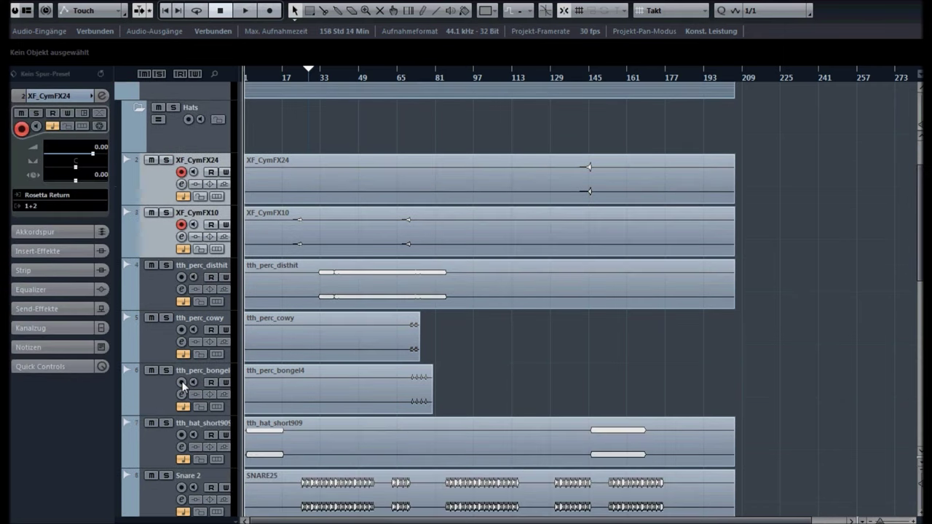
shift+click(159, 282)
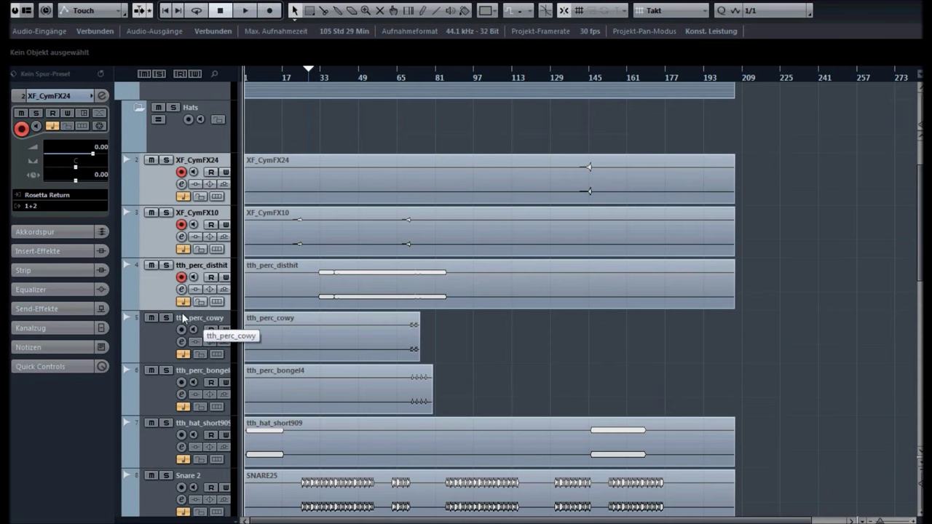
scroll(186, 322, down, 9)
scroll(187, 330, down, 6)
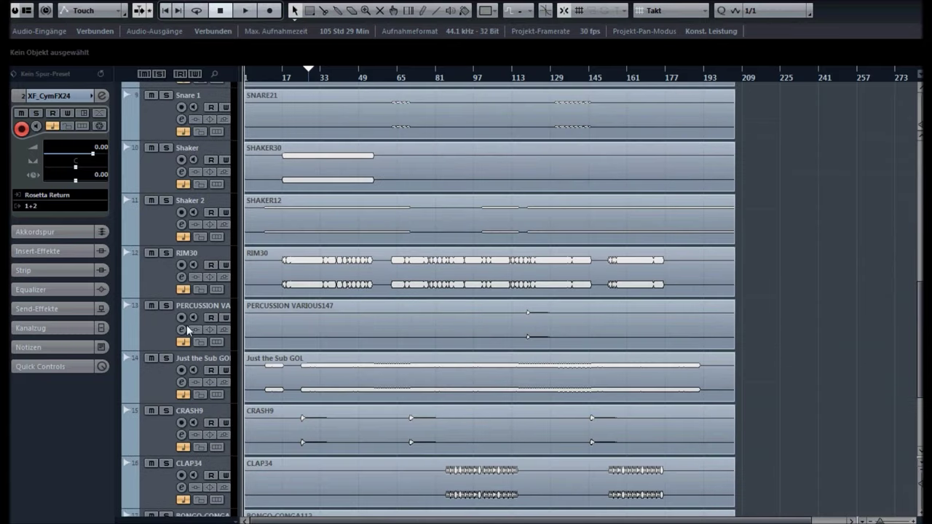
click(159, 431)
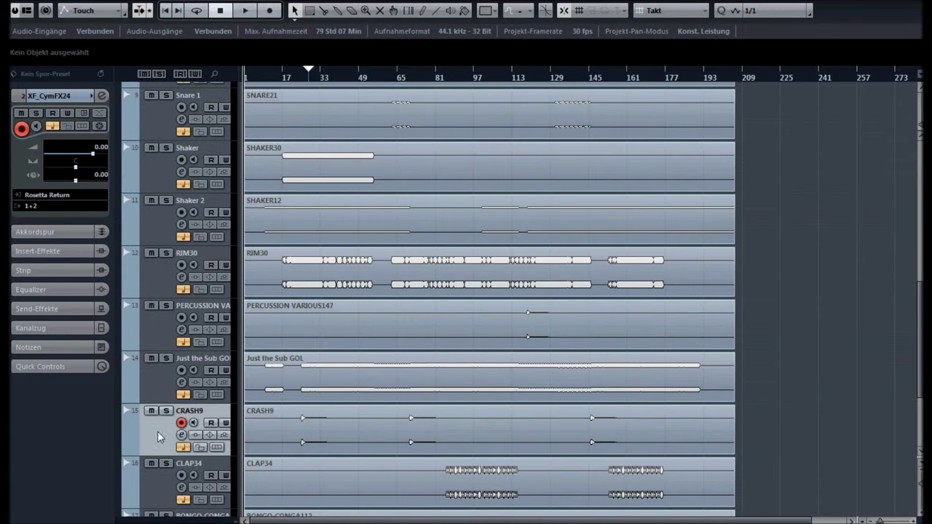
scroll(179, 473, down, 6)
scroll(186, 469, up, 18)
scroll(182, 401, up, 6)
drag(178, 343, 146, 218)
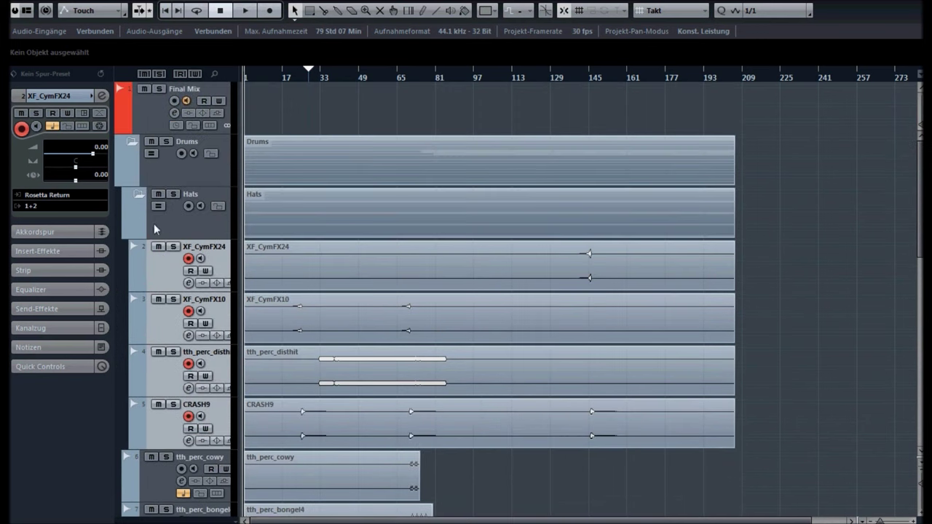
Step: Hide and show the contents of the Hats and Drums folders, leaving Drums expanded and Hats collapsed
click(133, 195)
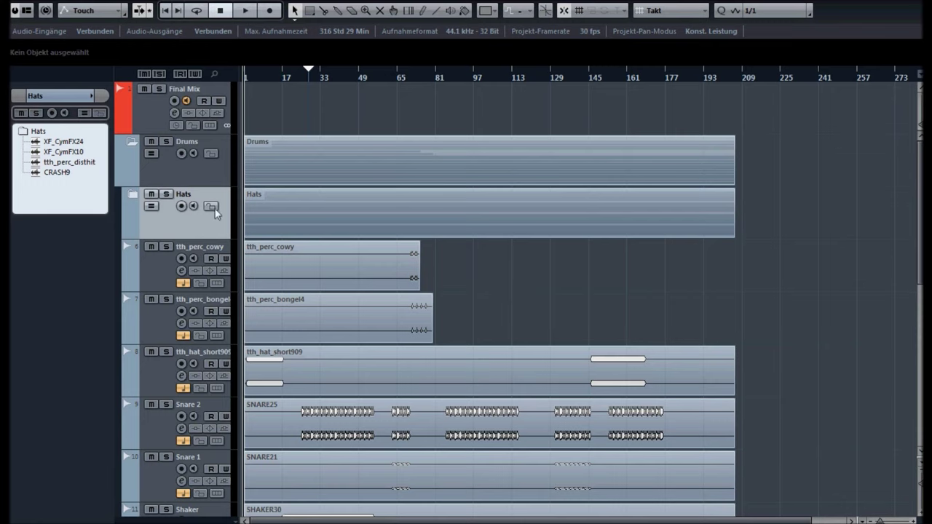
click(131, 143)
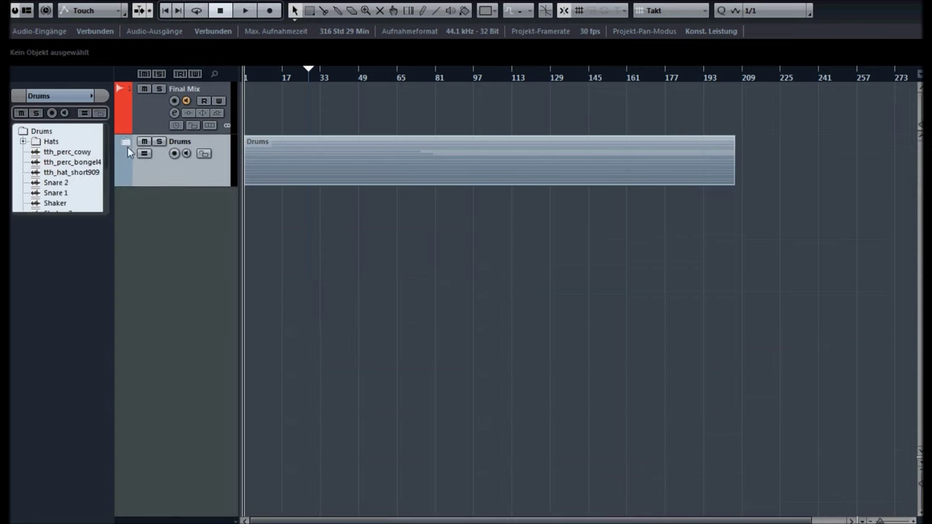
click(129, 143)
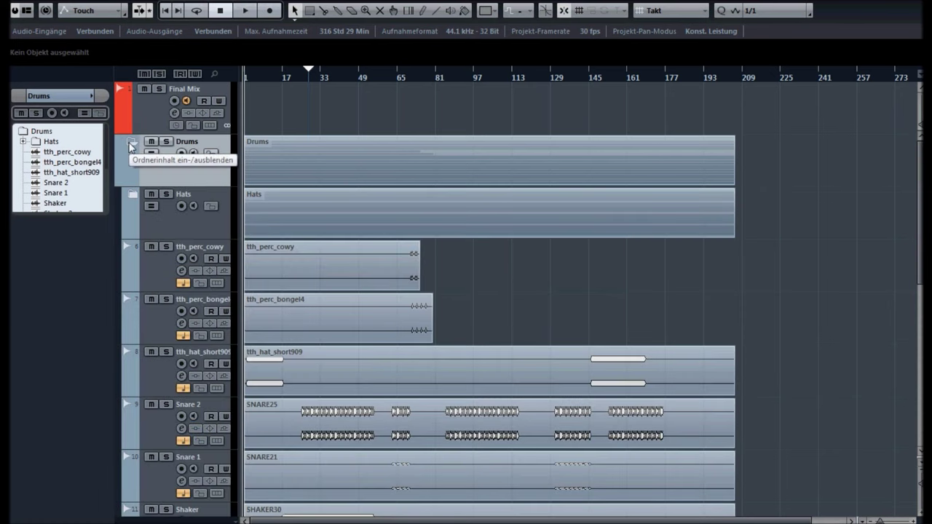
click(128, 142)
click(130, 143)
click(134, 195)
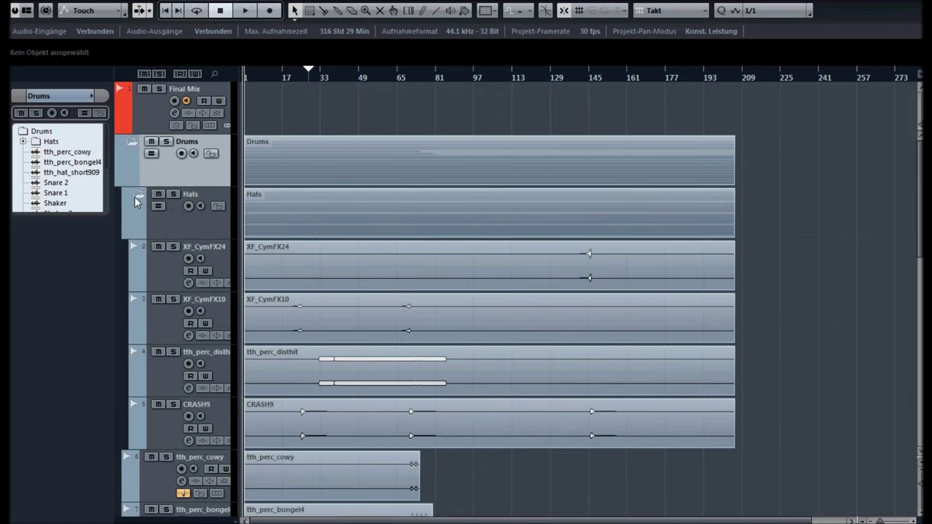
click(133, 196)
Step: Look through the remaining tracks in the Drums folder and collapse the folder
scroll(390, 314, down, 10)
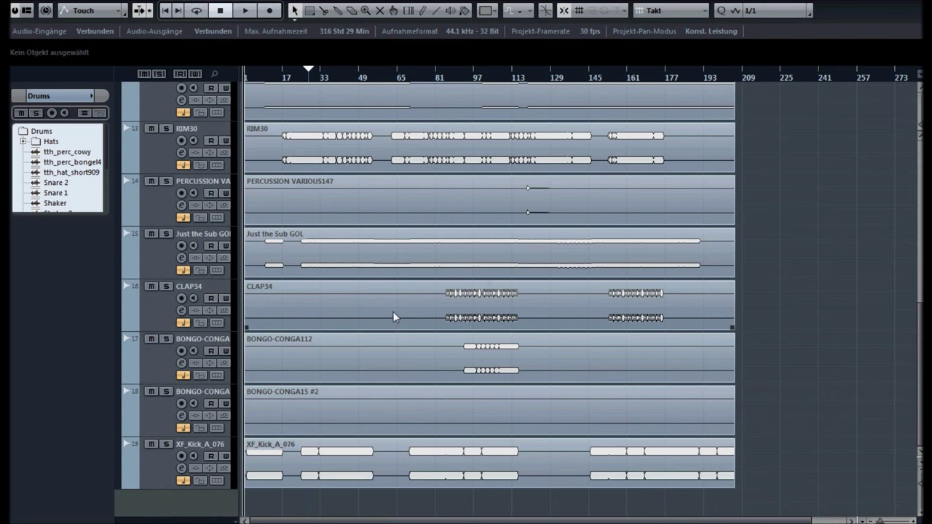
scroll(390, 335, up, 9)
scroll(374, 352, down, 3)
scroll(368, 352, down, 3)
scroll(368, 352, up, 9)
scroll(367, 352, down, 6)
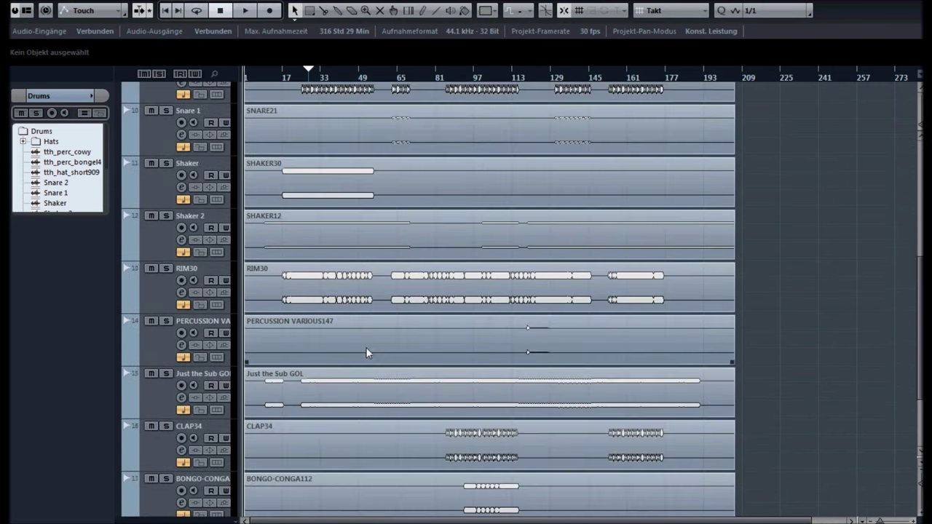
scroll(368, 352, up, 6)
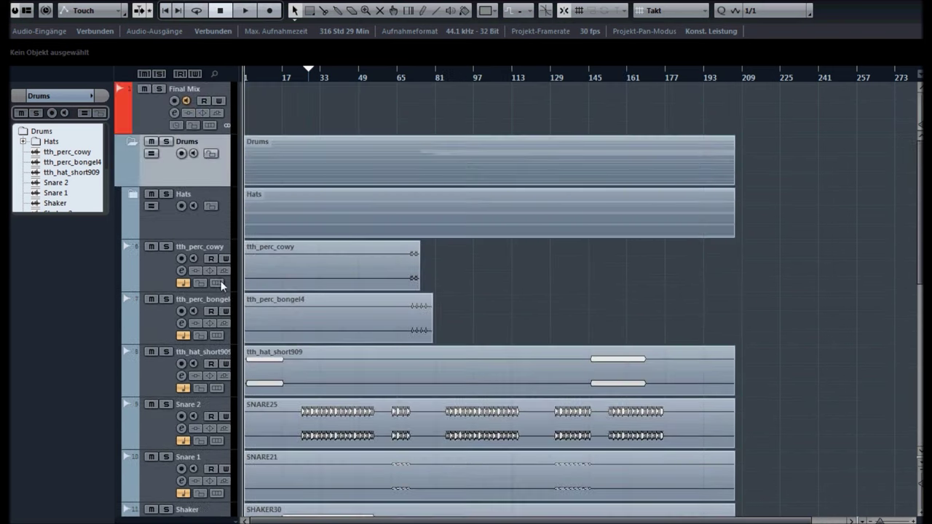
click(132, 141)
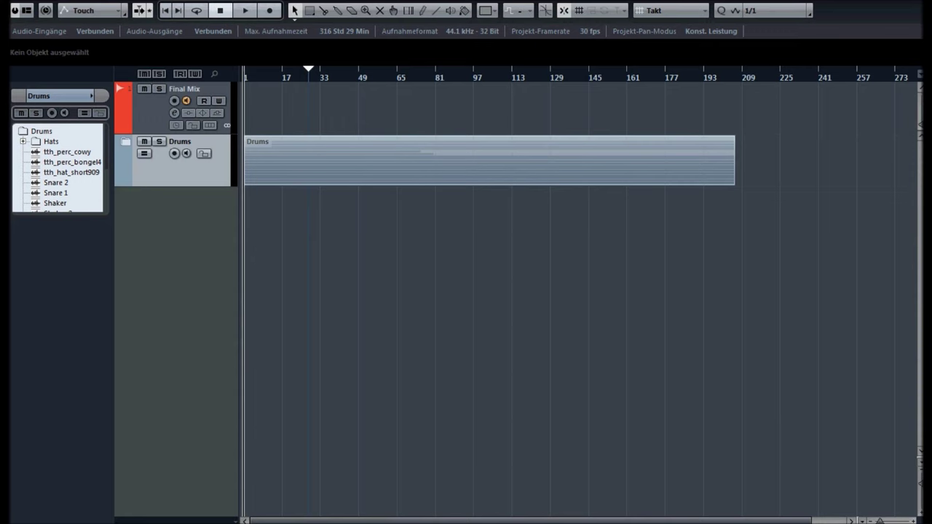
Step: Open the mixer and rename the Group 1 channel as Drums and Group 2 as Snare
key(F3)
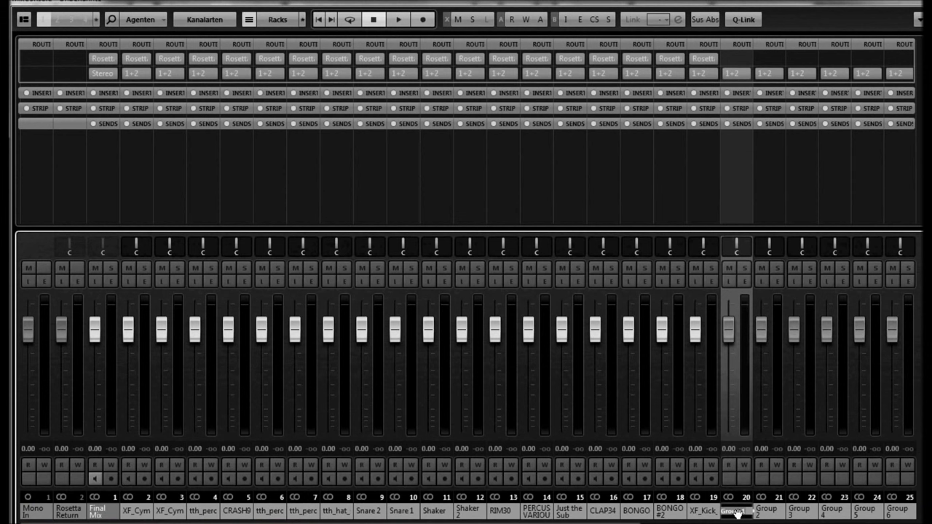
text(Drums)
double_click(772, 513)
text(S)
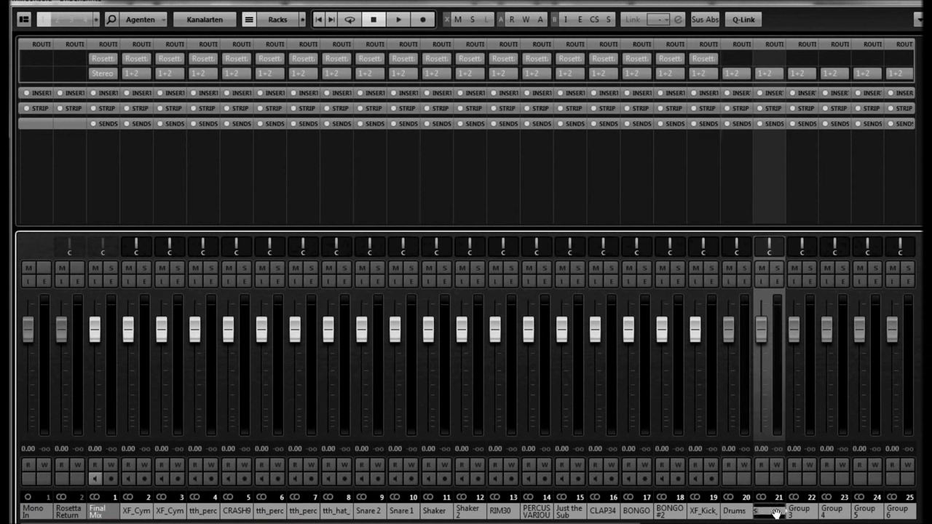
text(nare)
key(Return)
Step: Rename the Group 3 channel as Vcoals
double_click(794, 512)
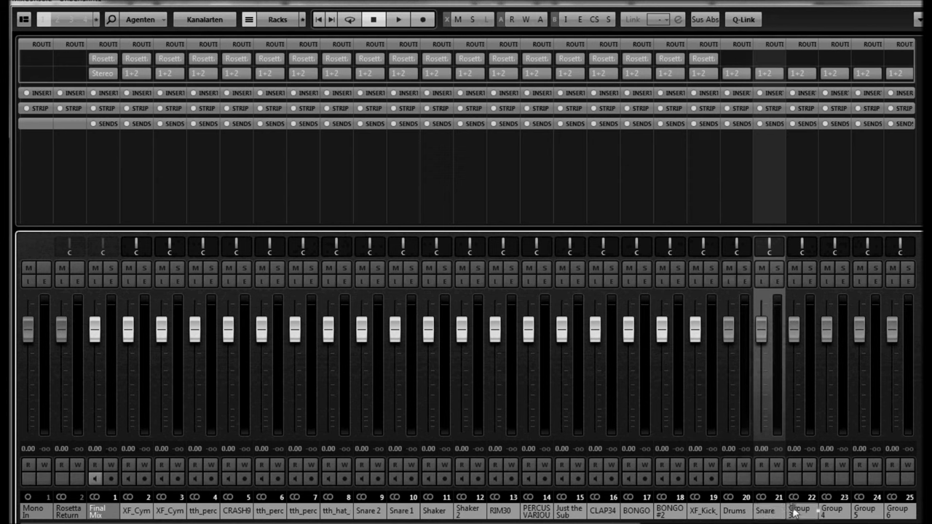
text(Vi)
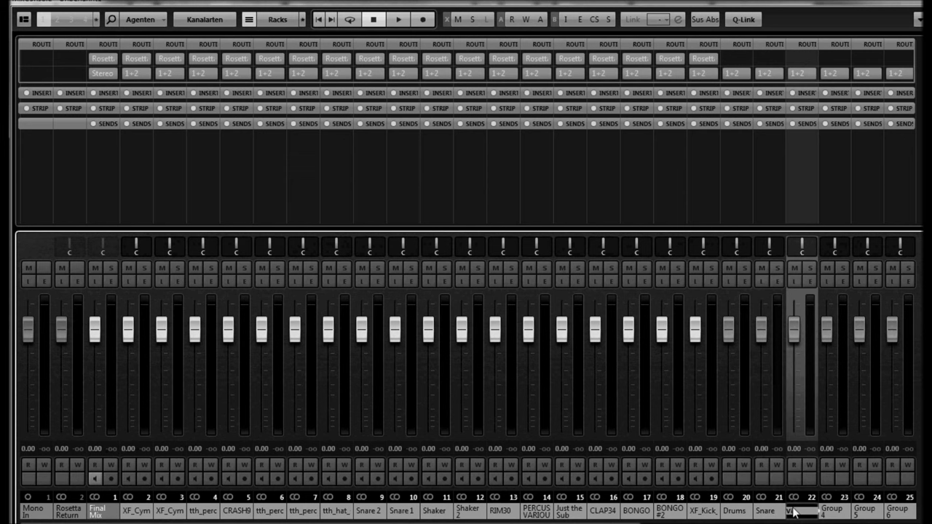
text(cals)
key(Return)
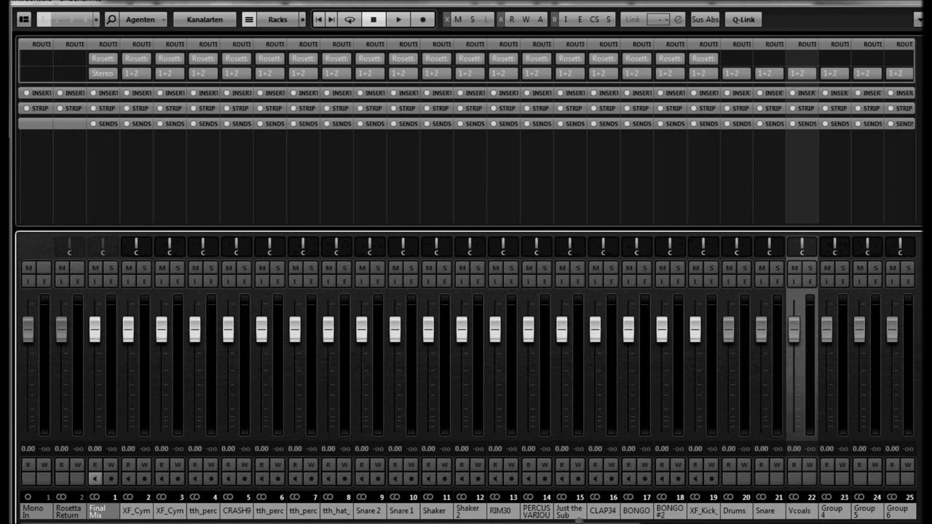
Step: Rename the 1+2 output channel as Drums
scroll(466, 364, right, 5)
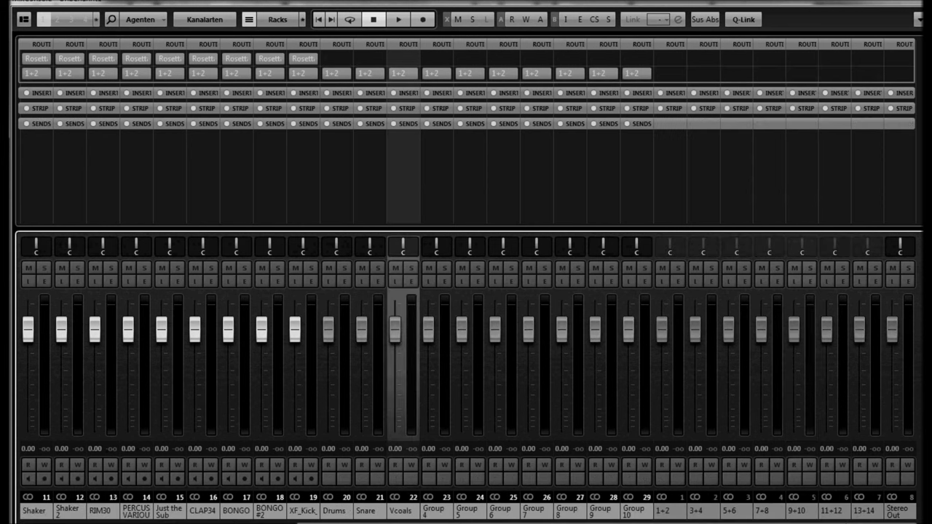
double_click(670, 511)
text(D)
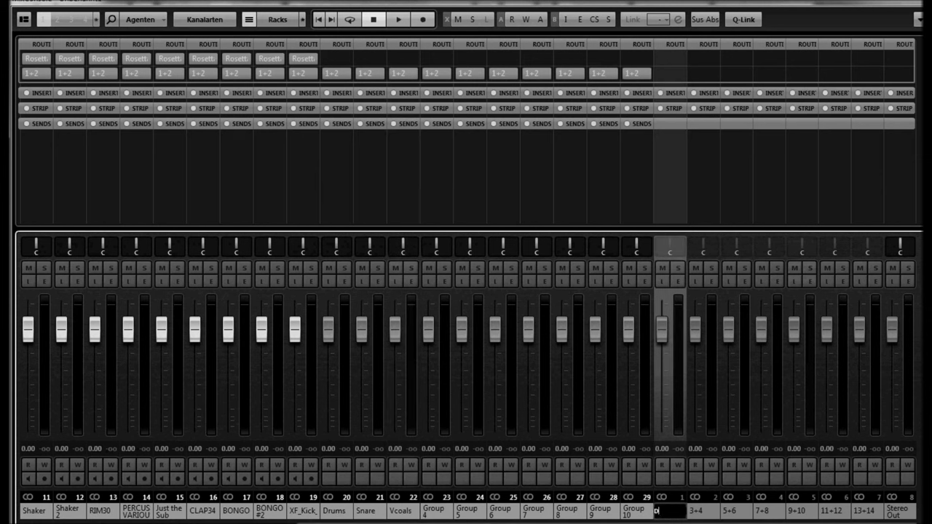
text(rums)
key(Return)
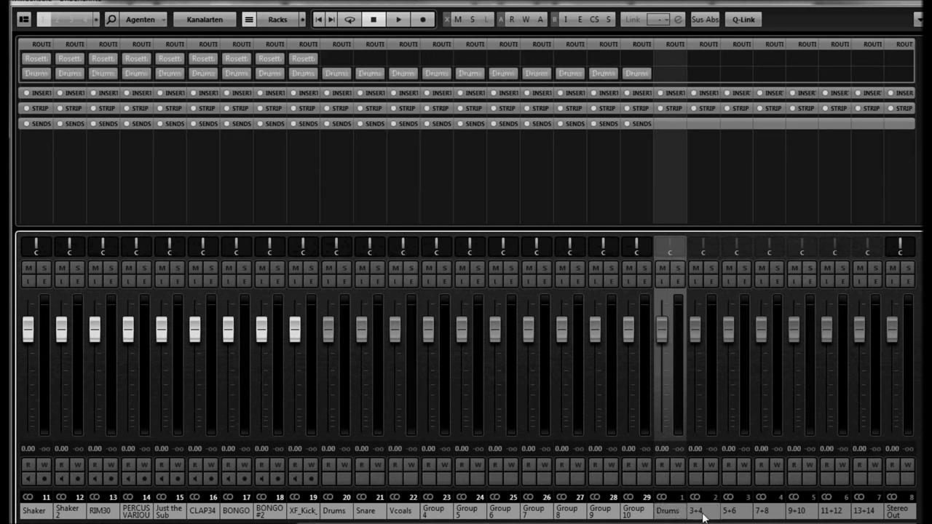
Step: Rename the 3+4 output channel as Snare and the 5+6 output channel as Vocals
double_click(703, 515)
text(Snare)
key(Return)
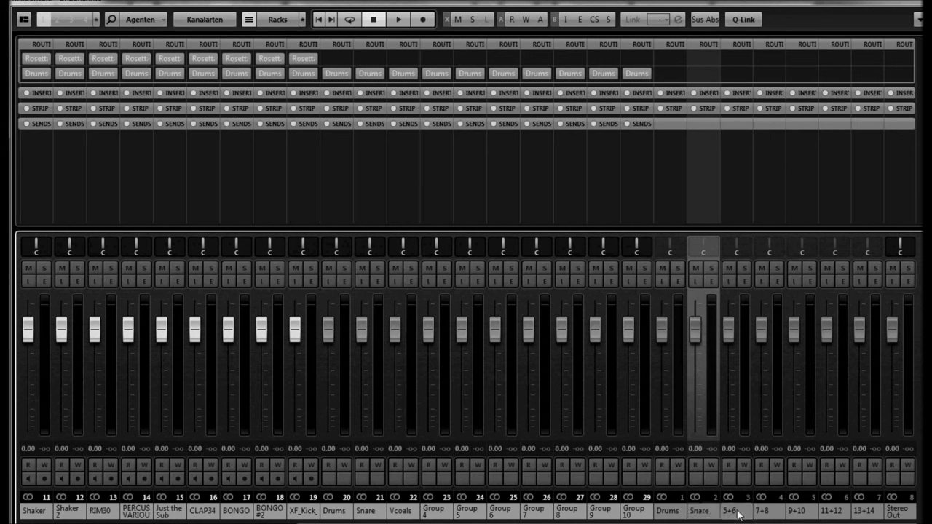
double_click(737, 512)
text(Vocals)
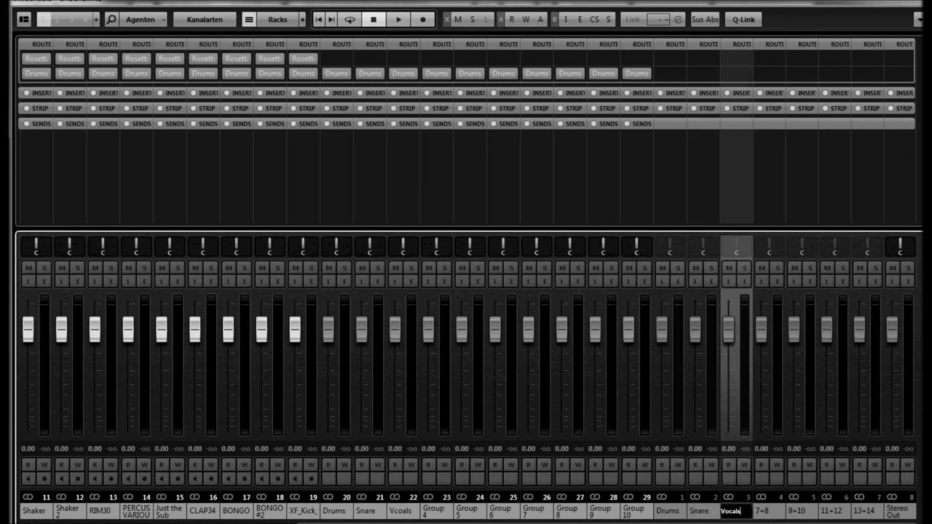
key(Return)
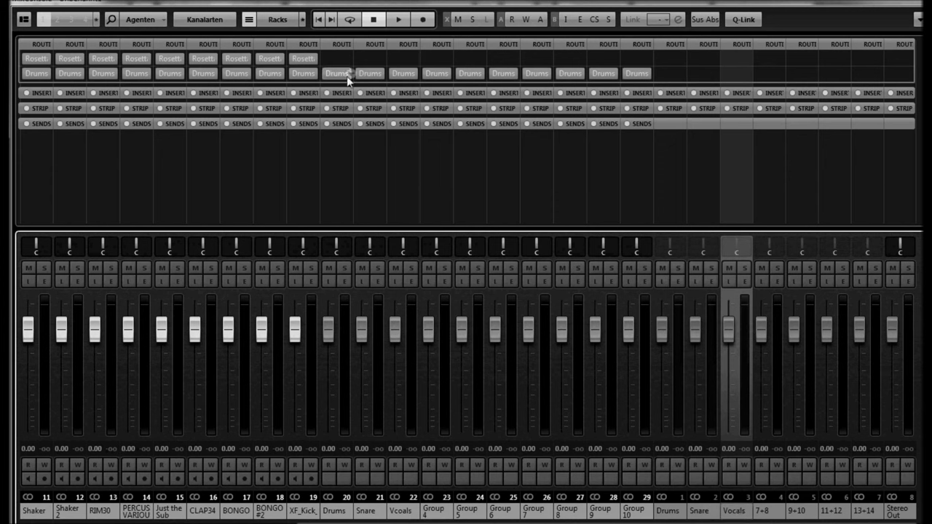
mouse_move(349, 61)
click(351, 60)
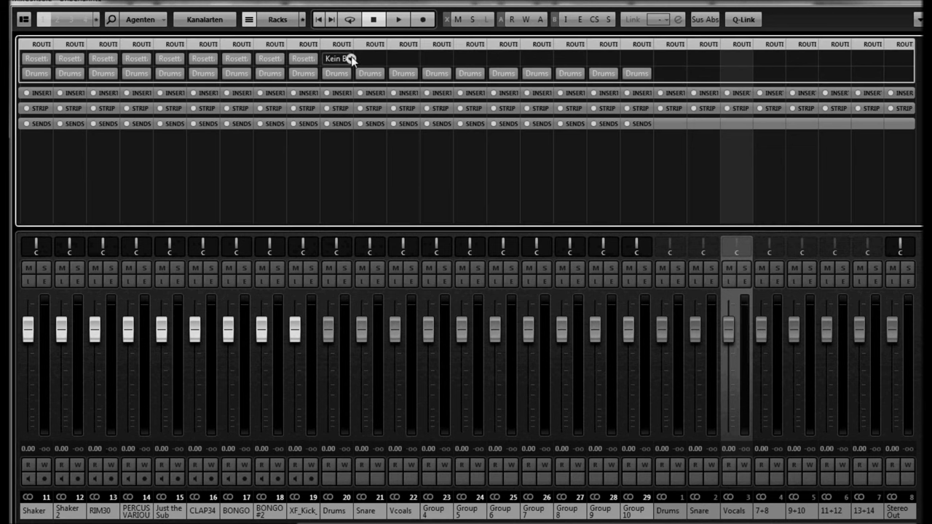
click(328, 304)
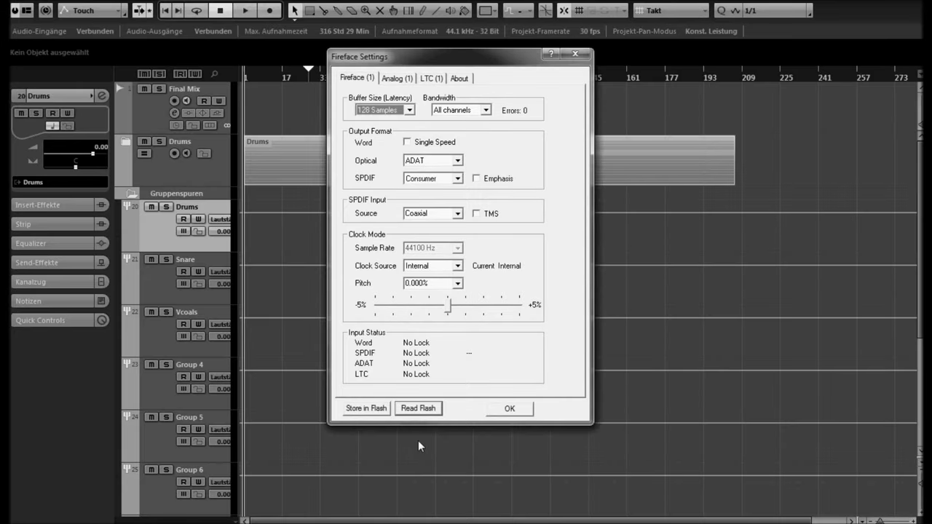
click(515, 414)
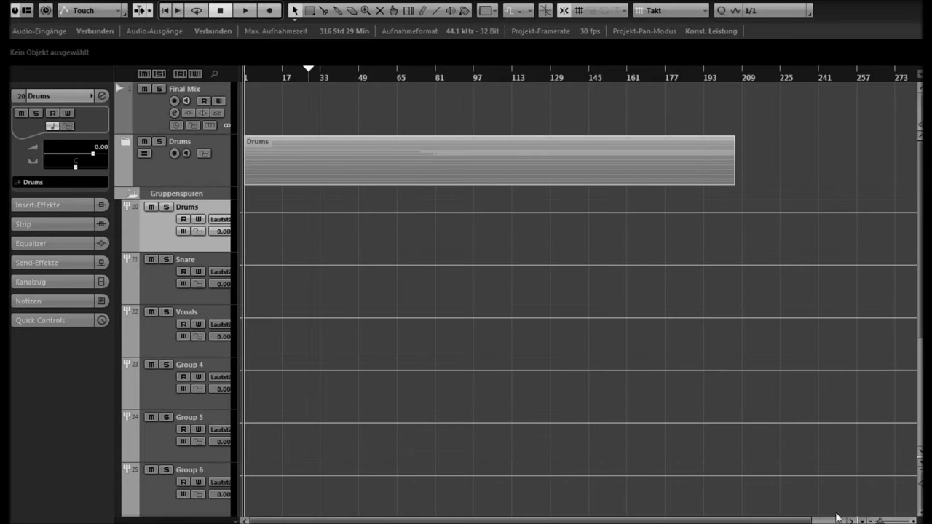
key(F3)
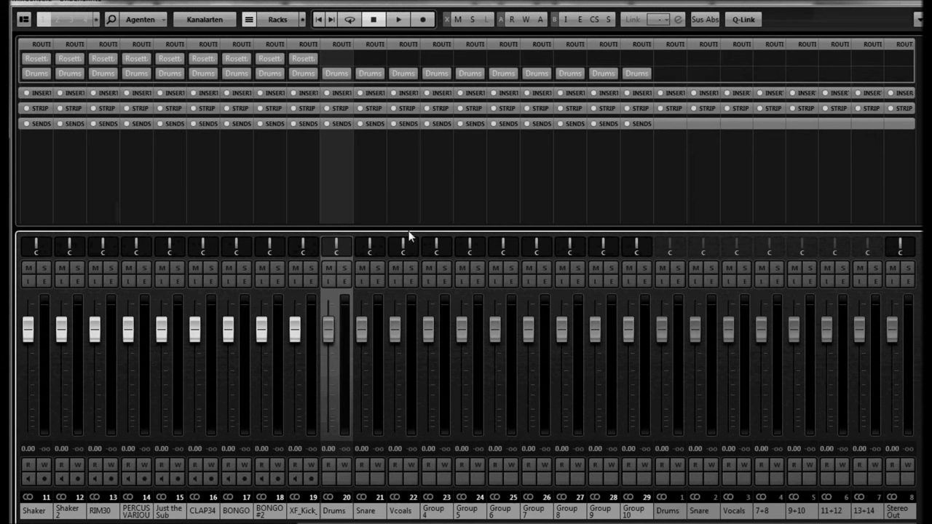
click(377, 74)
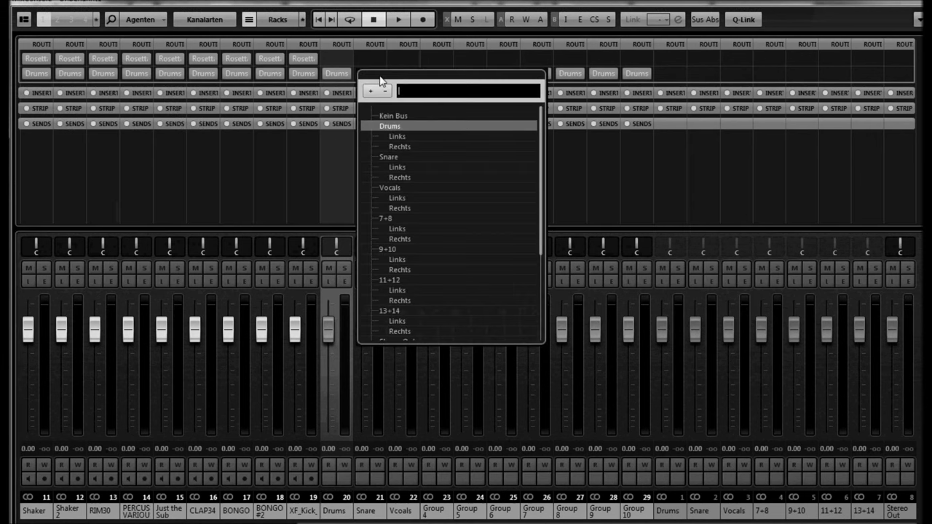
click(323, 178)
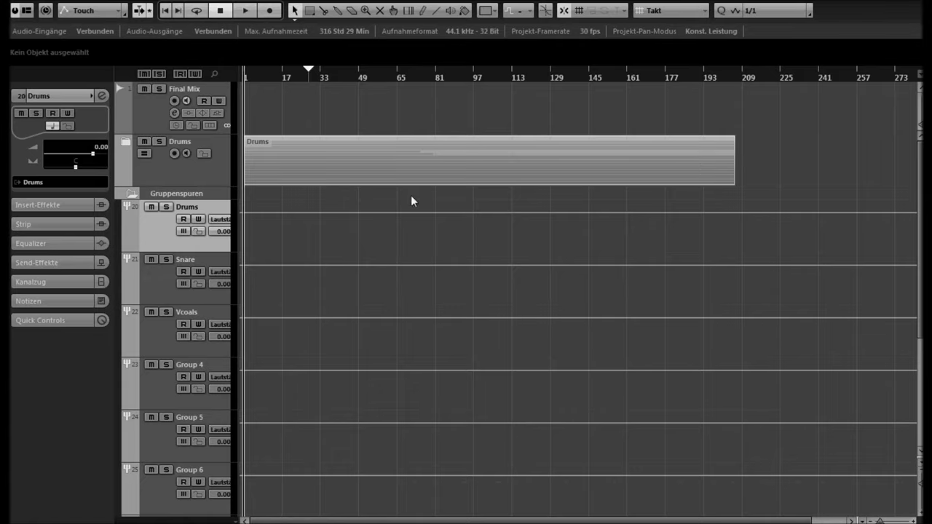
Step: Bring the mixer back up and set it to full-screen mode on Monitor 1
key(F3)
right_click(804, 25)
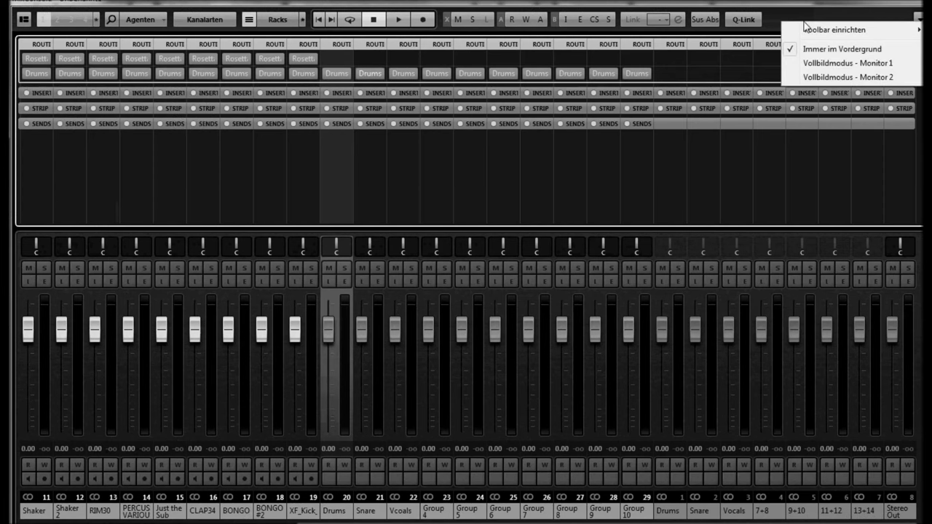
click(823, 63)
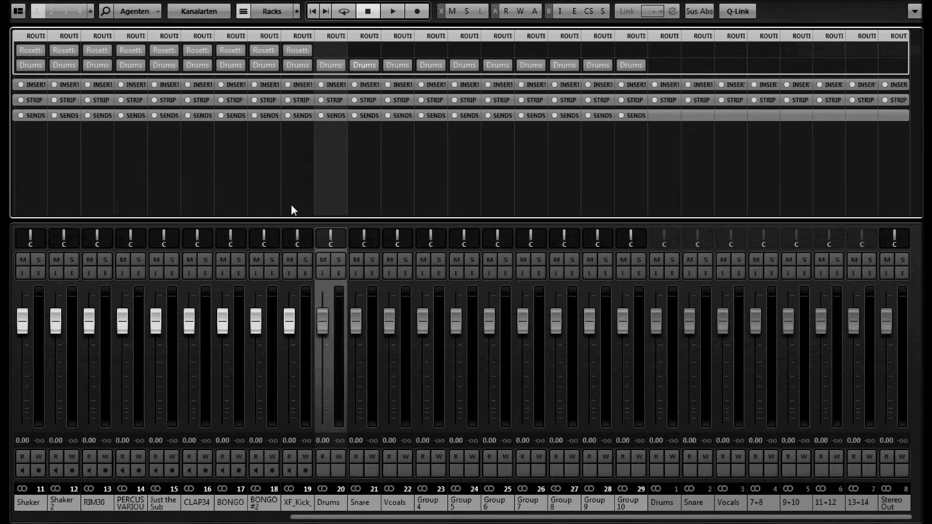
Step: Check the Drums group's output choices, and route the Snare group to the Snare output and the Vcoals group to the Vocals output
drag(402, 521, 59, 512)
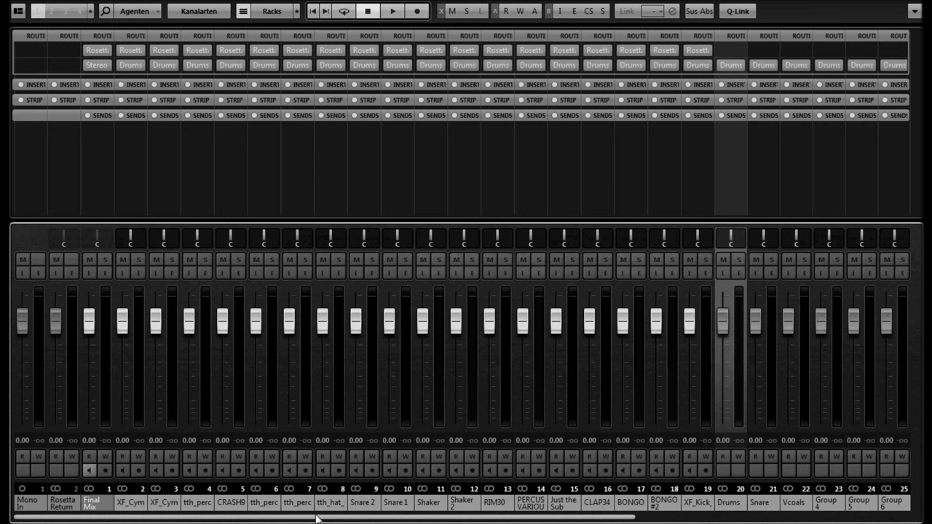
drag(318, 518, 571, 518)
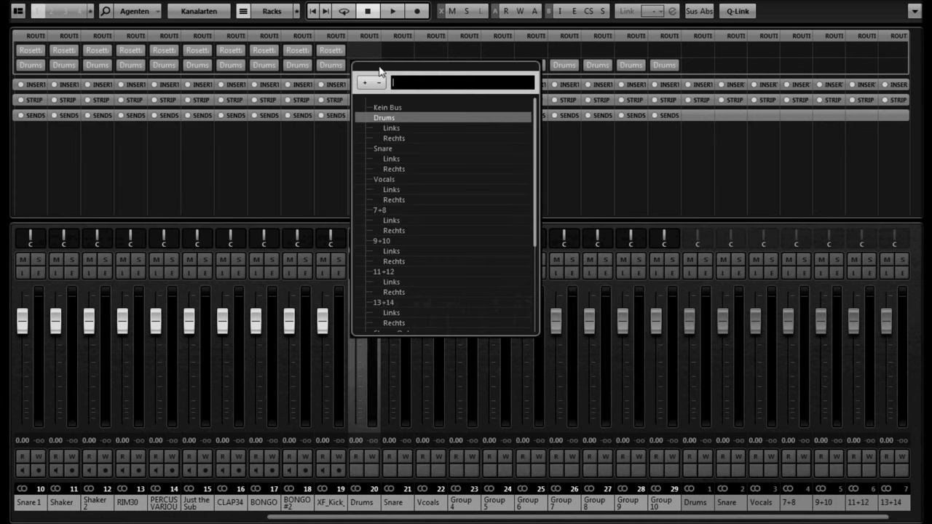
scroll(404, 218, down, 5)
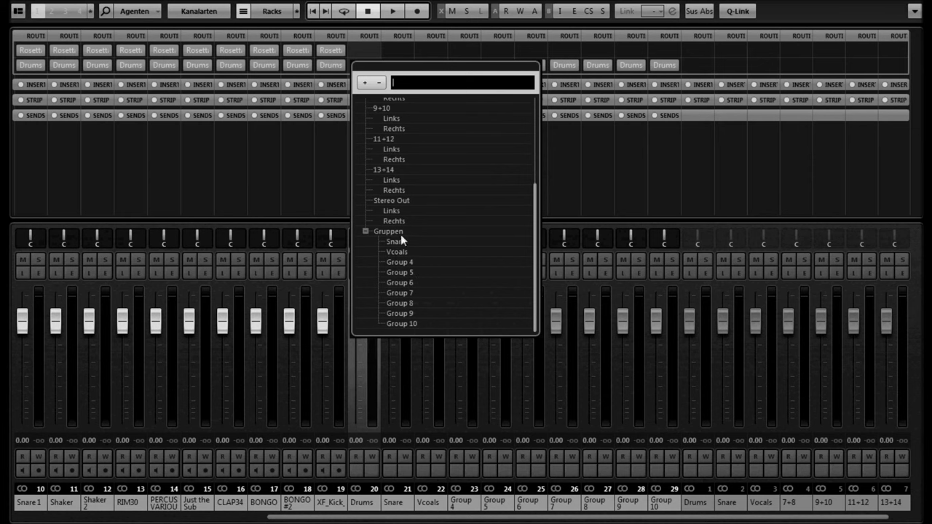
click(544, 213)
click(409, 66)
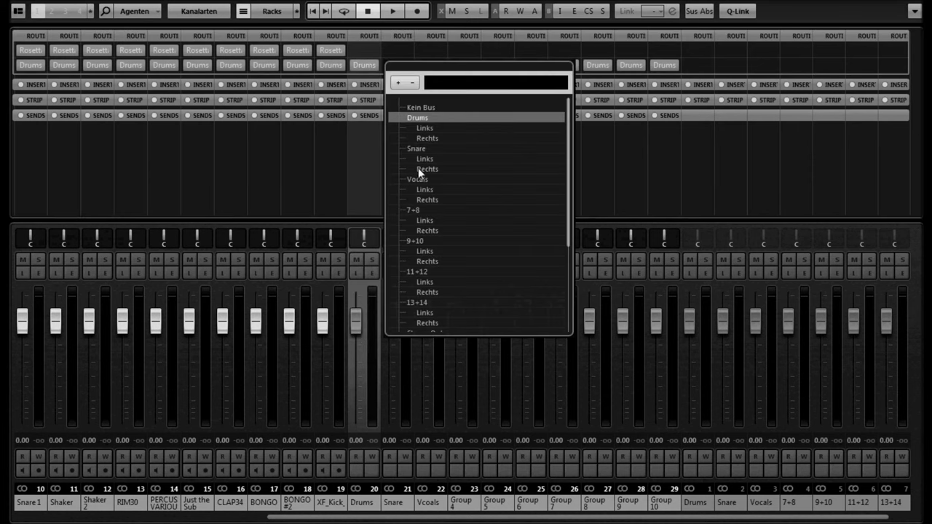
click(412, 148)
click(440, 68)
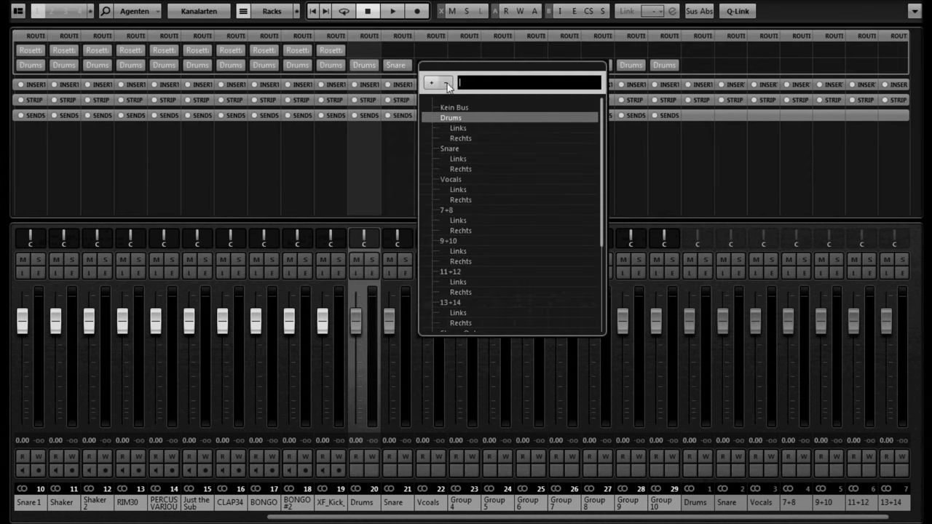
click(454, 183)
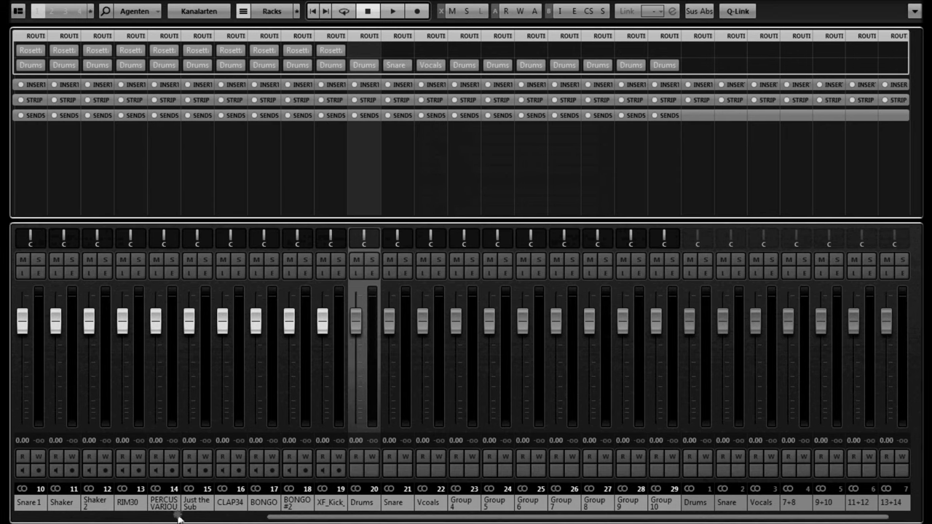
Step: Route the Snare 2 and Snare 1 channels together to the Snare output using Q-Link
click(178, 518)
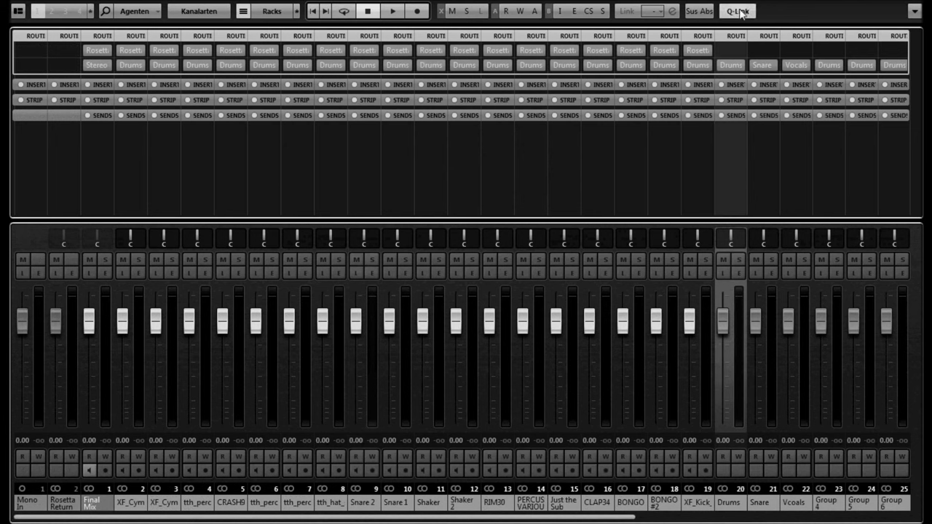
click(708, 16)
click(370, 494)
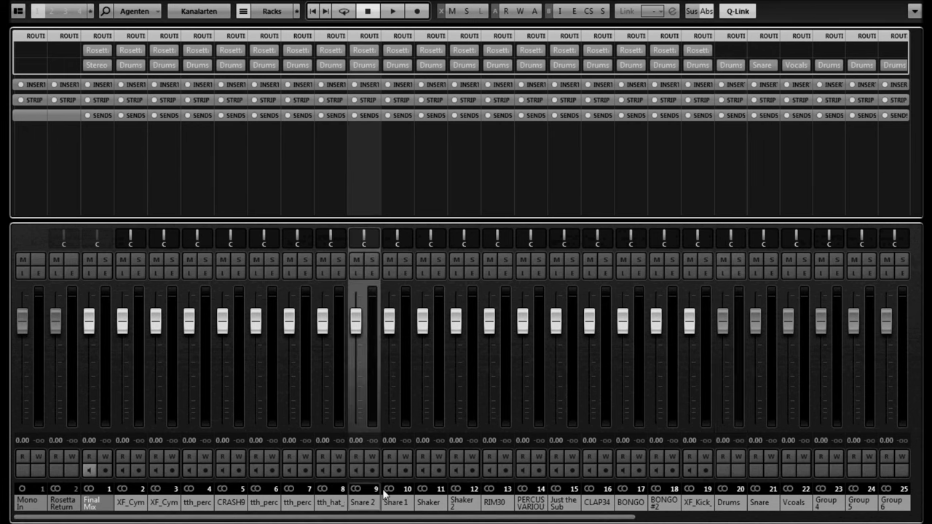
ctrl+click(411, 439)
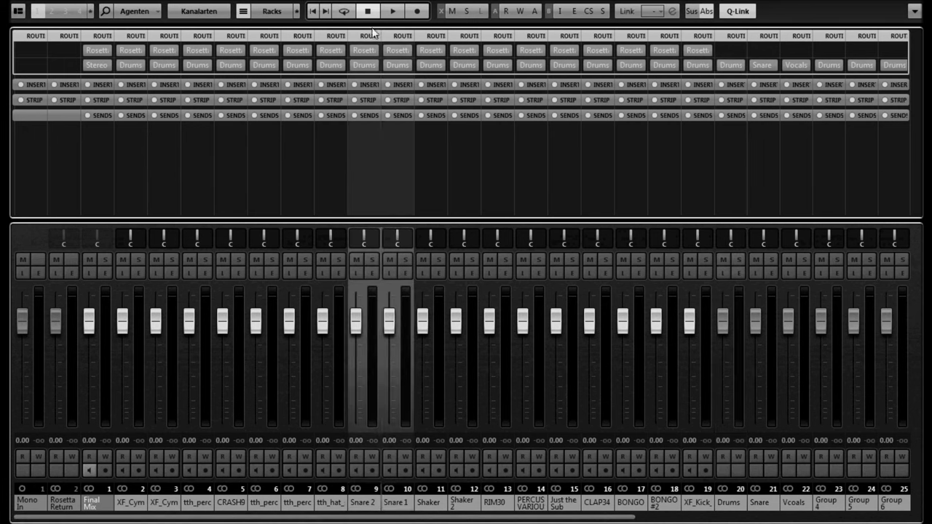
click(377, 67)
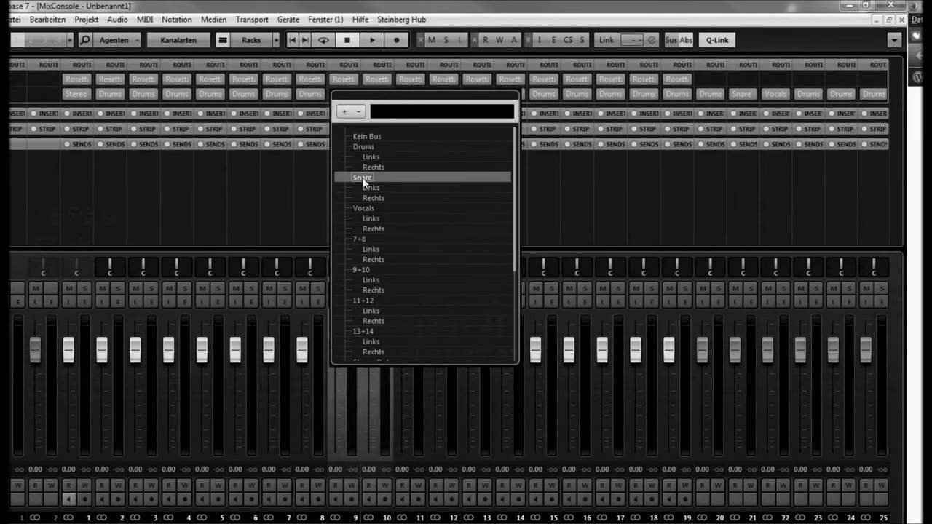
click(362, 177)
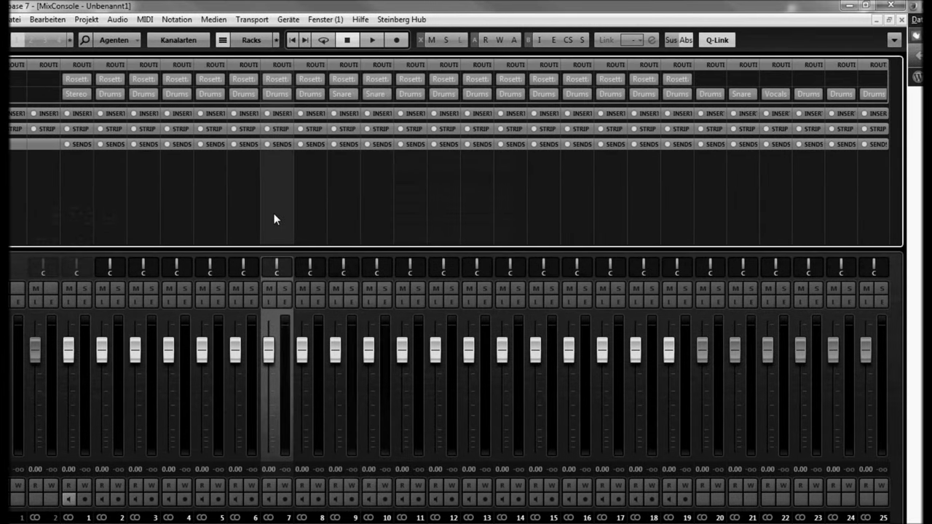
Step: Assign the Drums output to the XF_Cym channel 3 only
shift+click(149, 191)
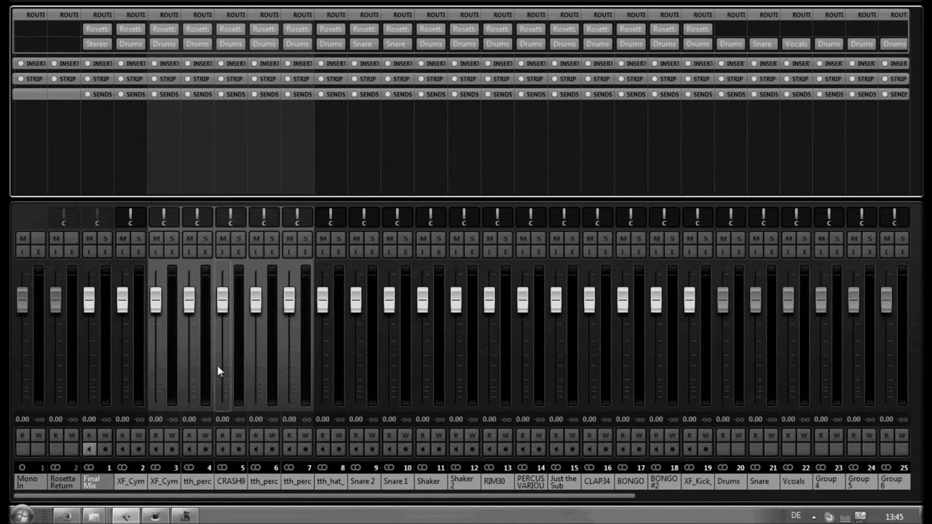
click(158, 468)
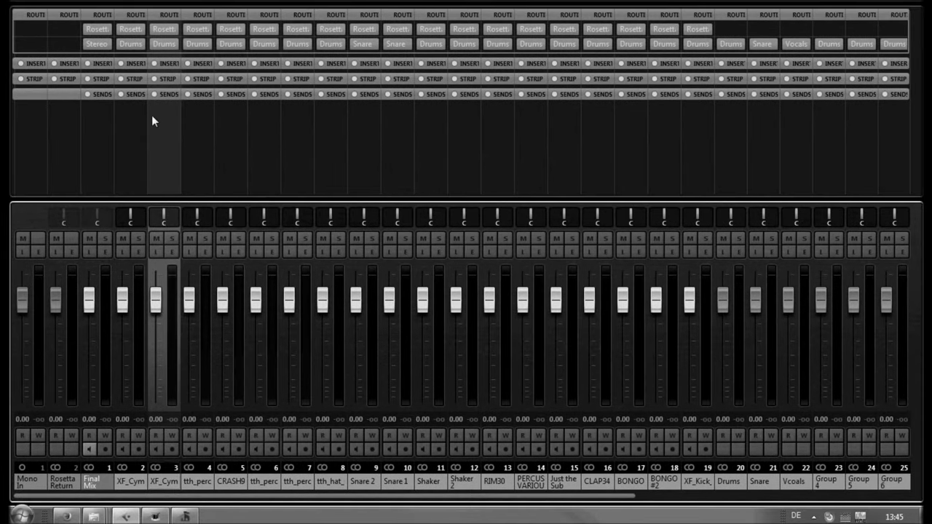
click(164, 43)
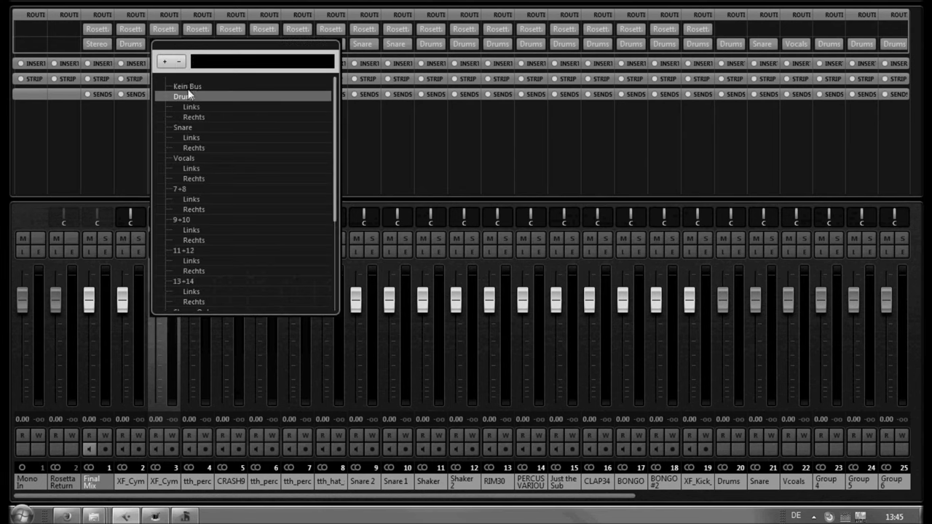
click(182, 96)
Step: Route channels 4, 5 and 6 (tth_perc, CRASH9 and tth_perc) to the Vocals output
click(206, 43)
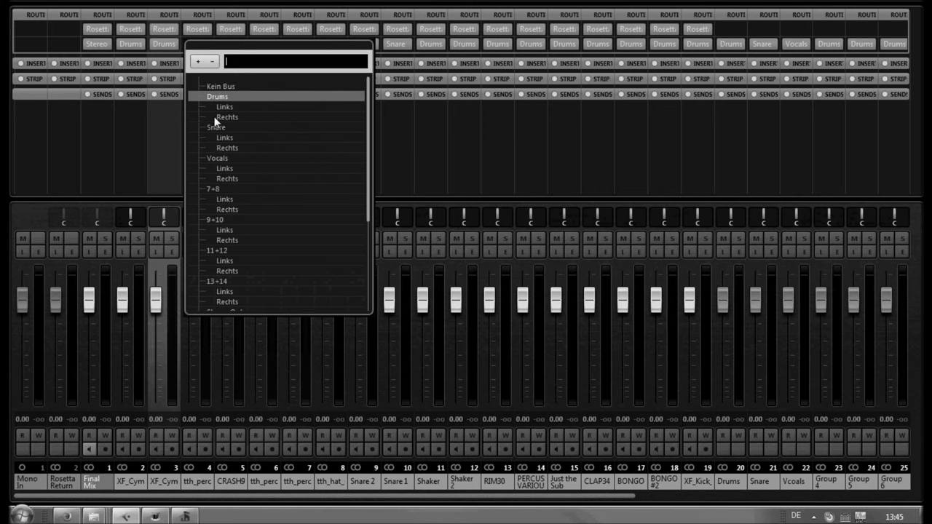
click(216, 158)
click(230, 44)
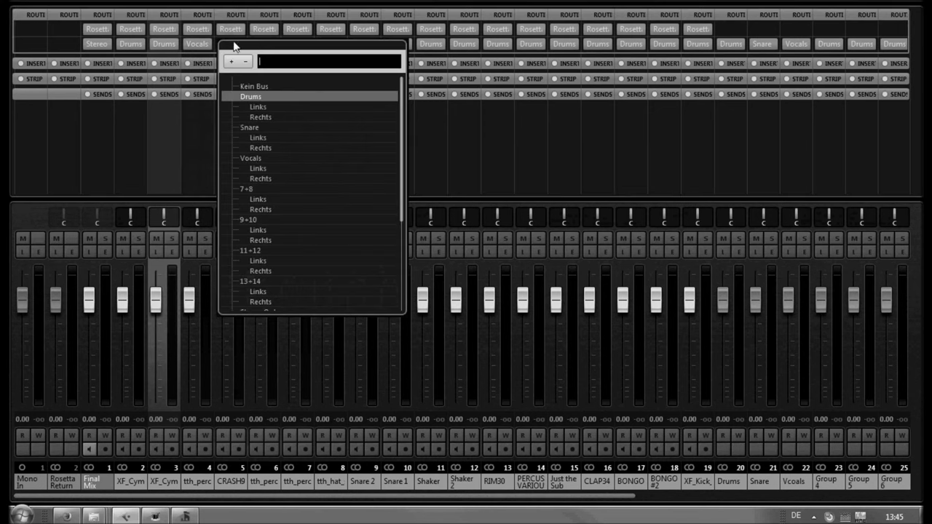
click(251, 158)
click(274, 46)
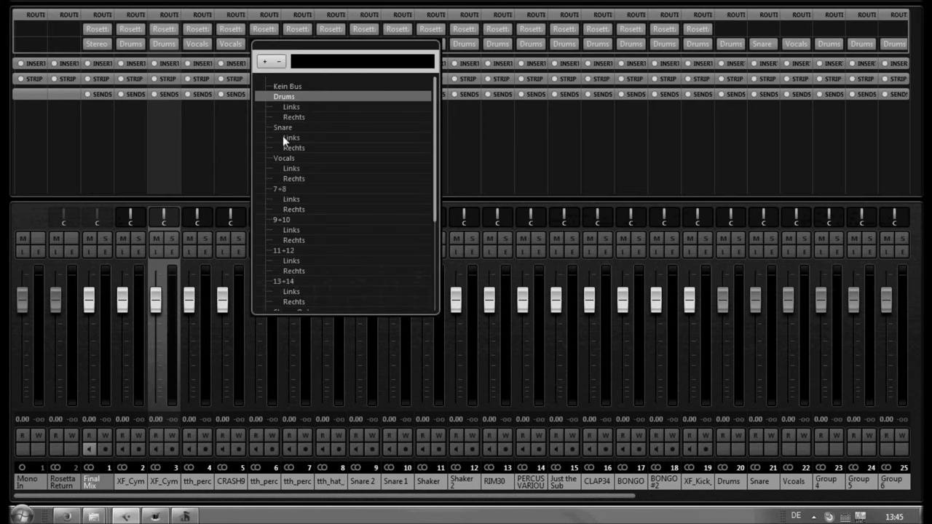
click(281, 156)
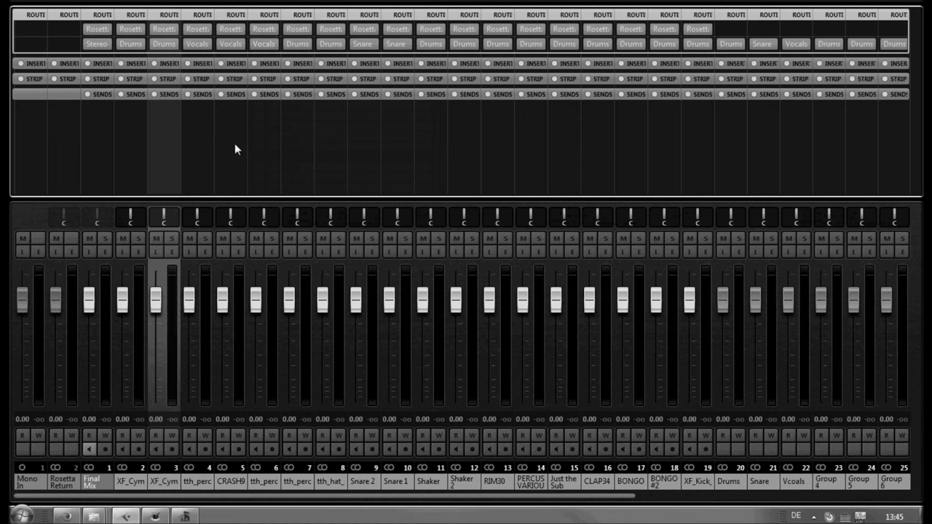
Step: Collapse the Routing rack and select channels 3 and 4 together
click(124, 20)
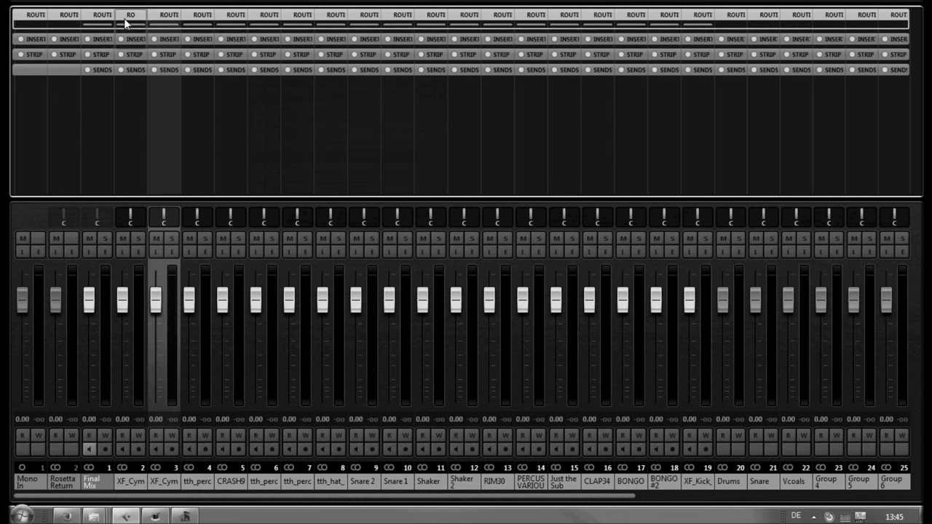
click(362, 498)
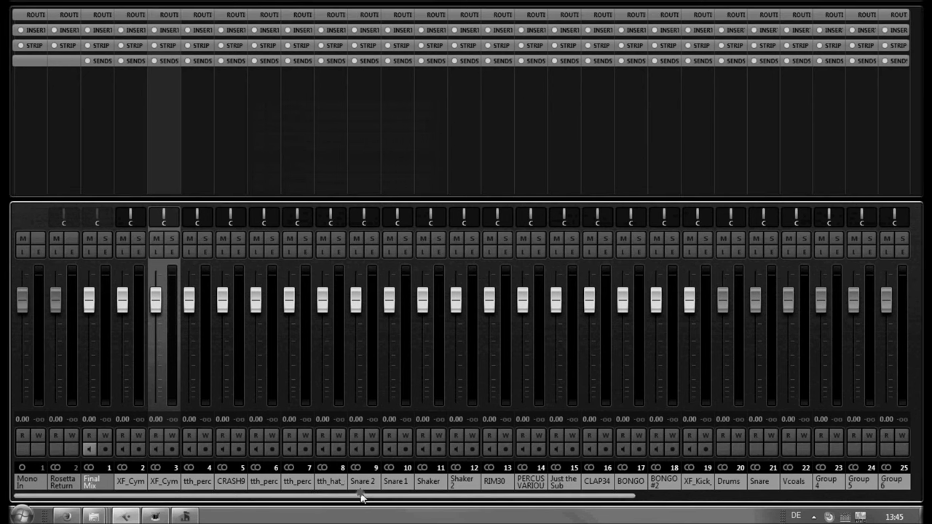
click(189, 126)
ctrl+click(185, 128)
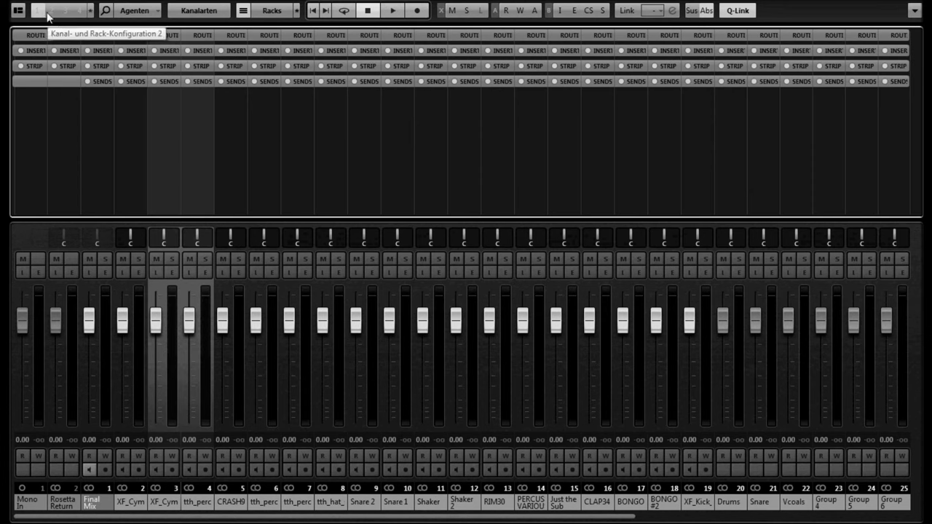
Step: Filter the mixer to audio channels only by hiding input, MIDI, instrument, group, effect, ReWire and output channels
click(211, 10)
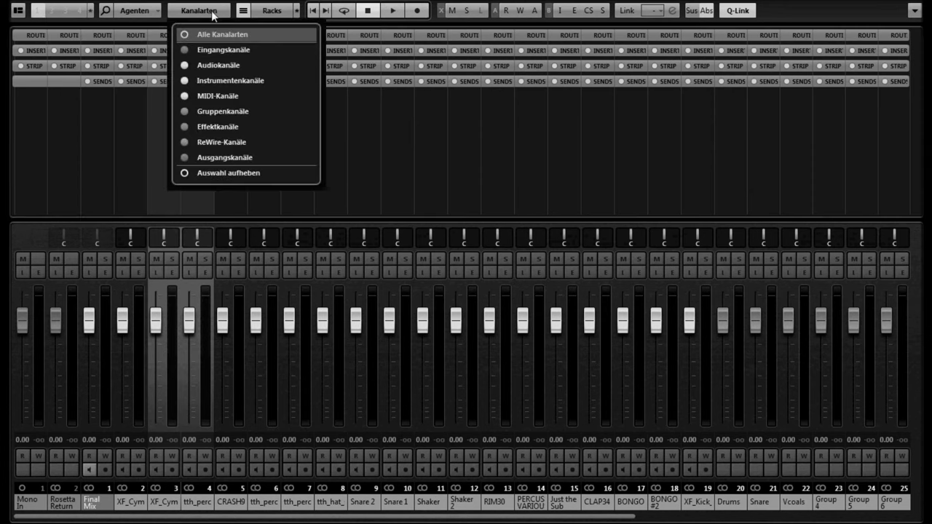
click(211, 50)
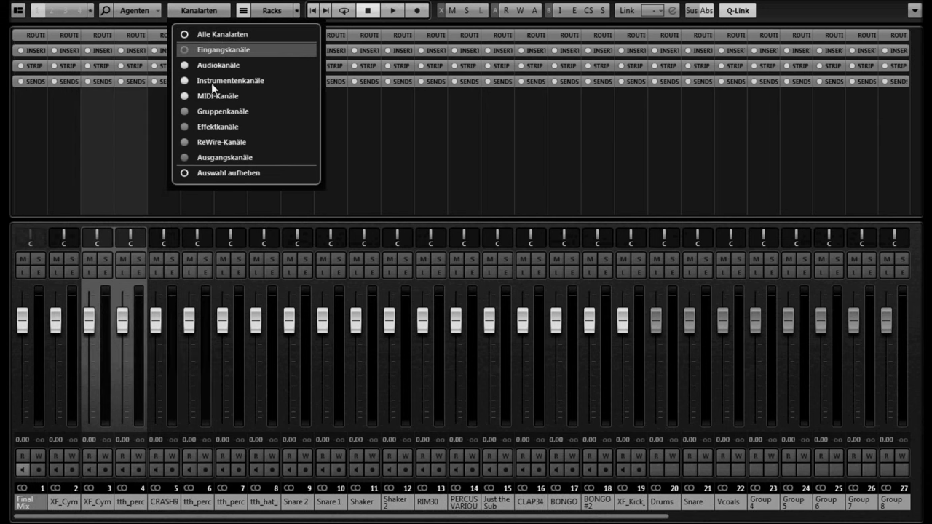
click(211, 98)
click(218, 80)
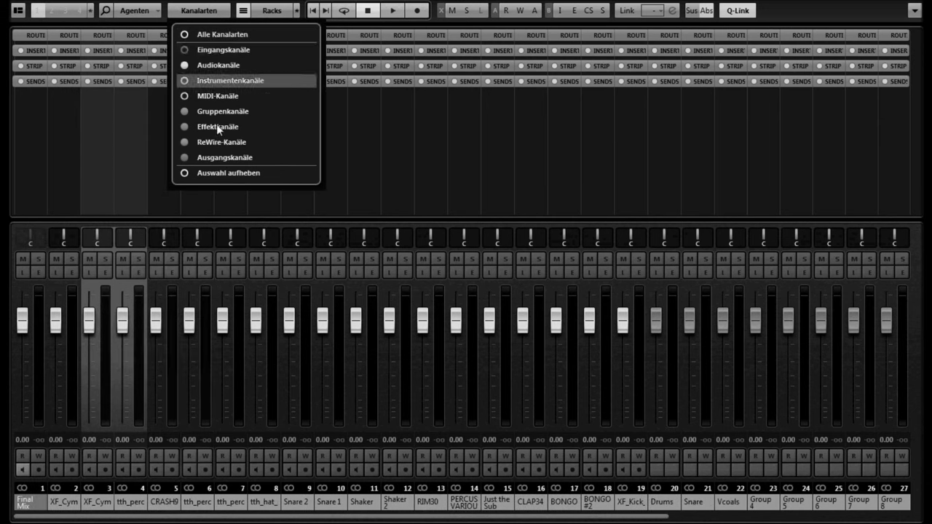
click(216, 128)
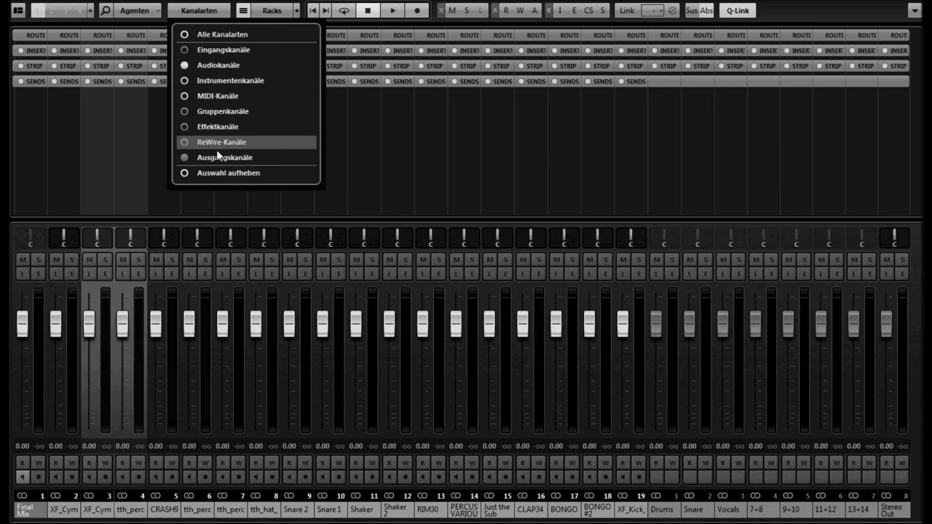
click(216, 143)
click(217, 158)
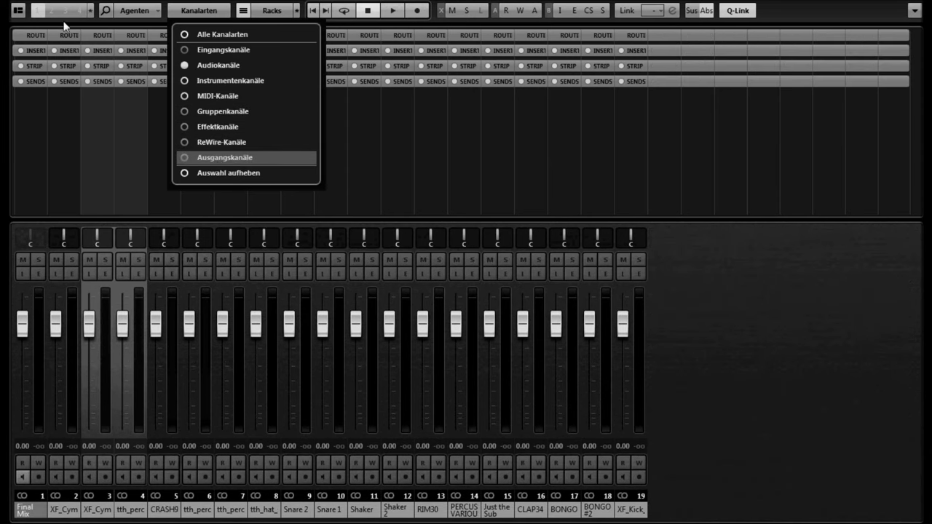
Step: Save the audio-only mixer view as channel and rack configuration 1
click(158, 14)
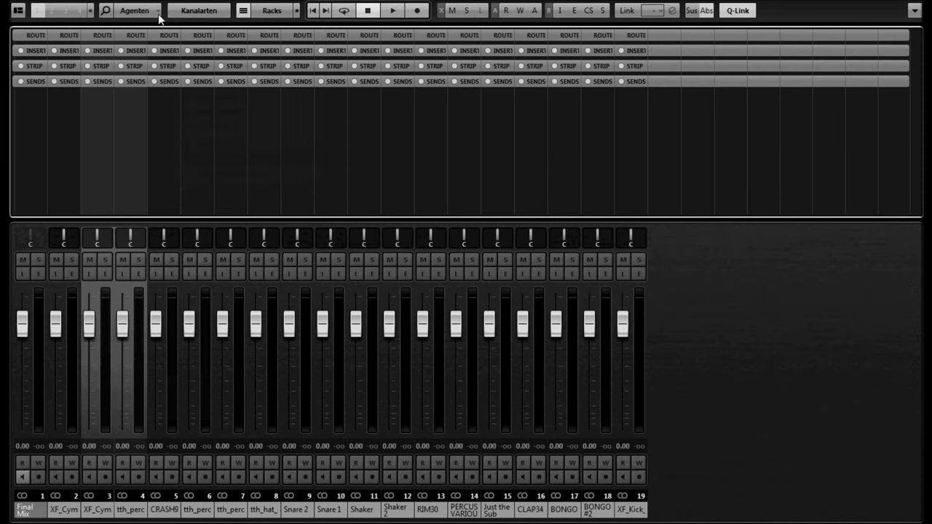
click(94, 11)
click(120, 27)
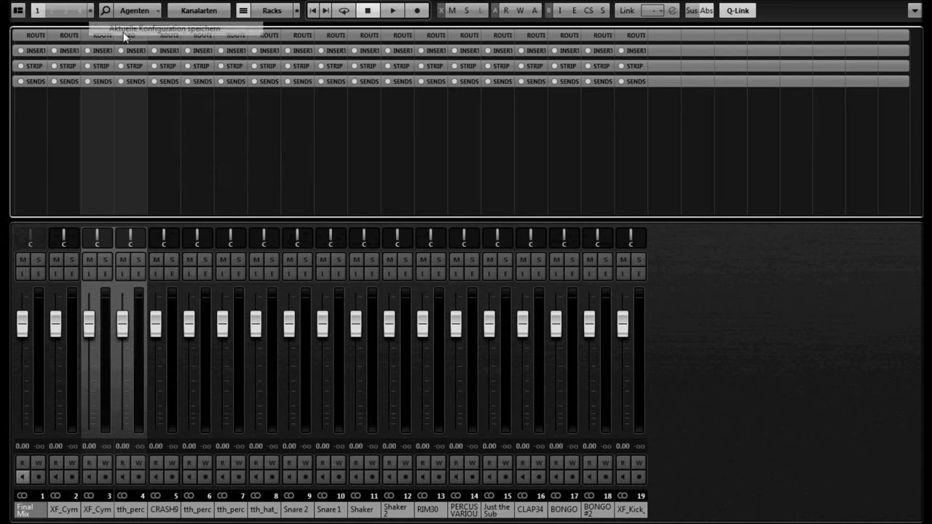
click(92, 115)
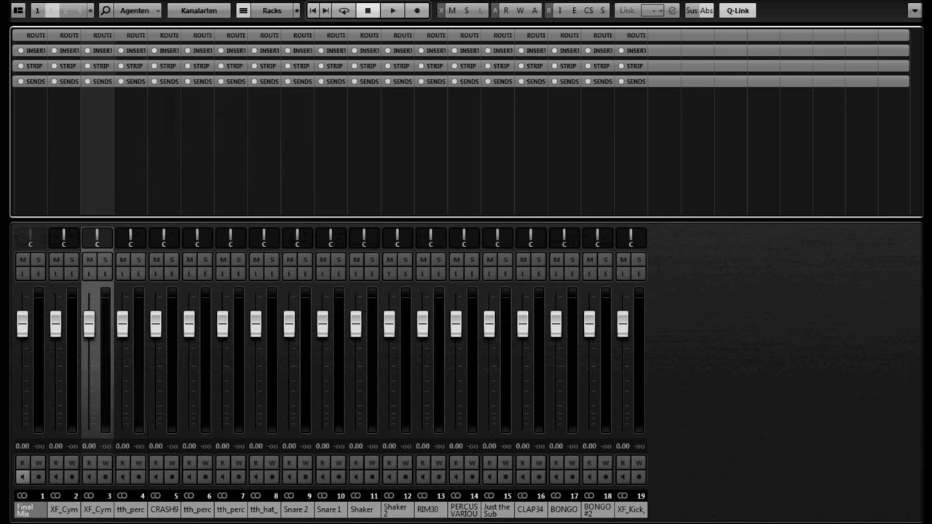
Step: Hide the audio channels and show only the input, group and output channels in the mixer
click(207, 16)
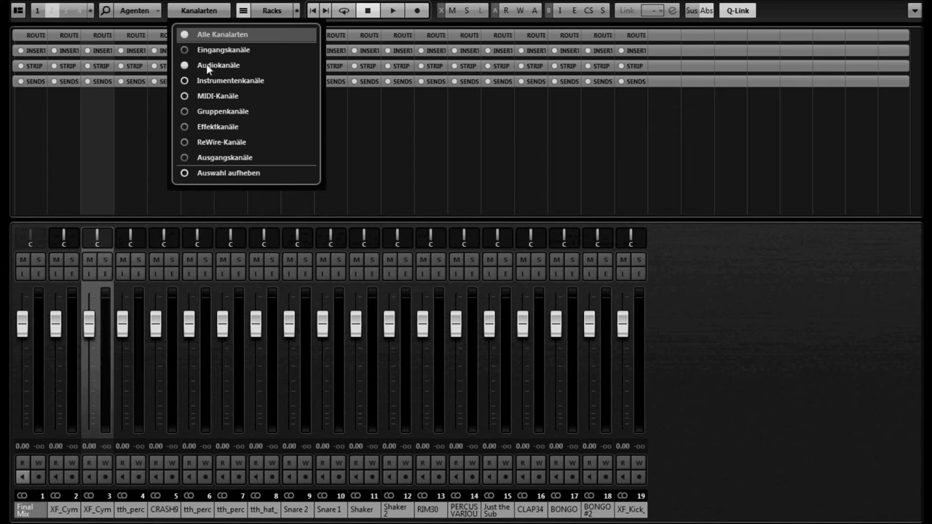
click(206, 65)
click(211, 51)
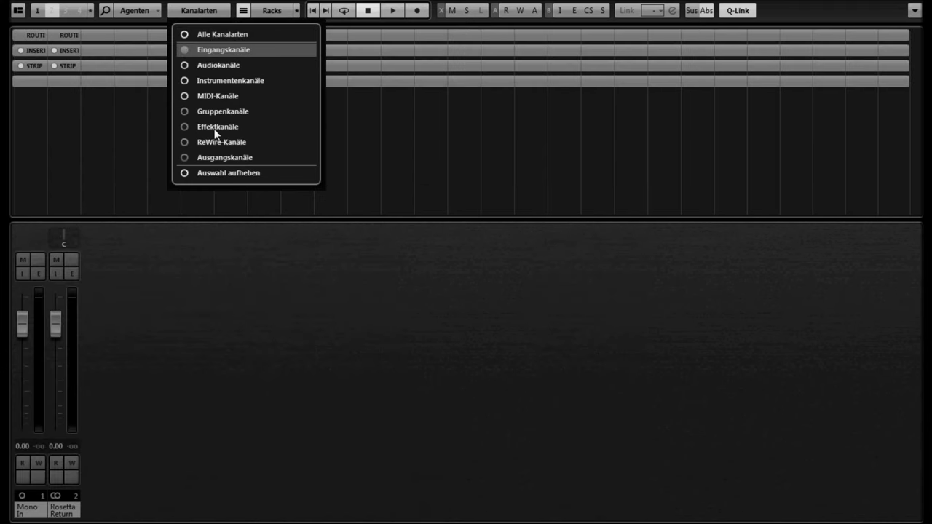
click(208, 155)
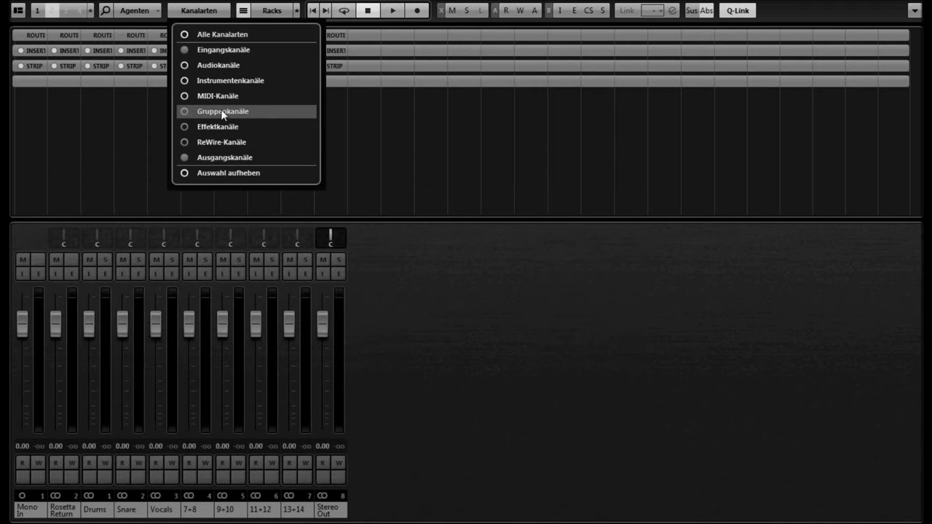
click(220, 111)
click(102, 122)
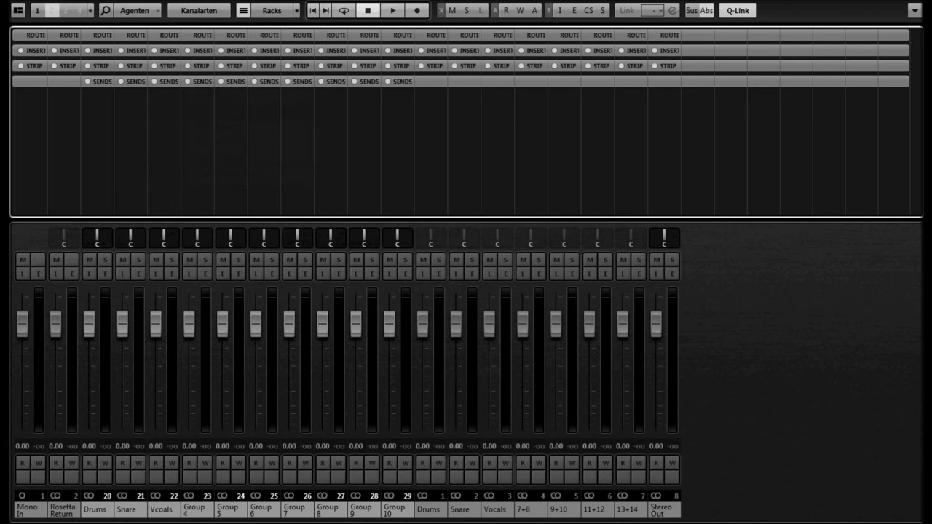
Step: Save the input, group and output view as configuration 2, and recall configurations 1 and 2 in turn
click(91, 10)
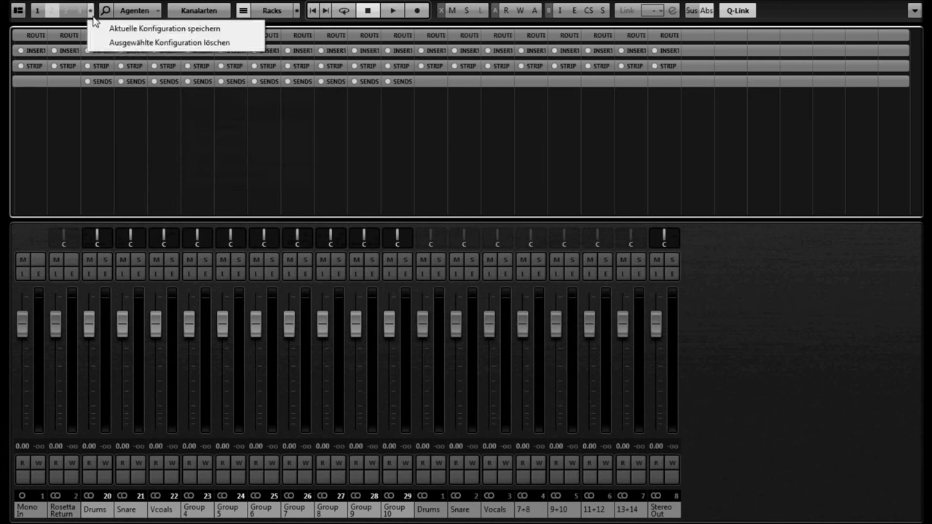
click(148, 29)
click(111, 132)
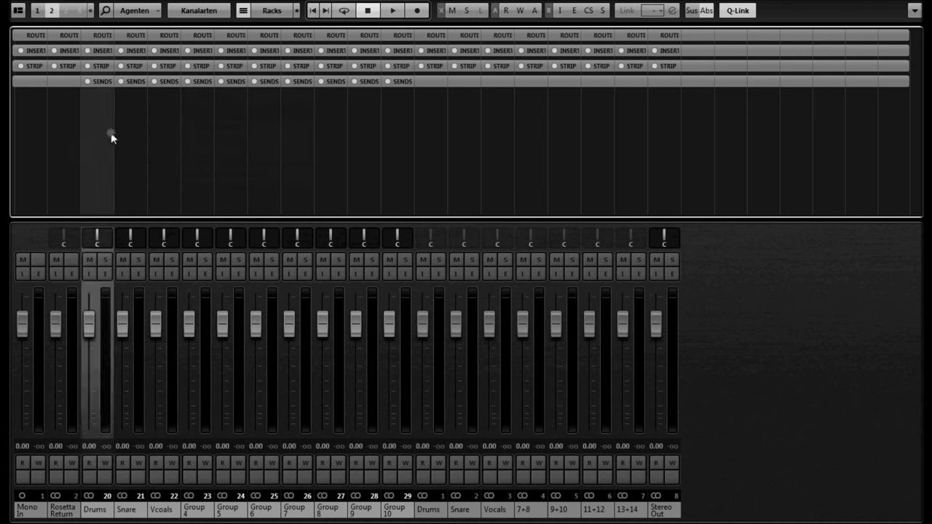
click(37, 13)
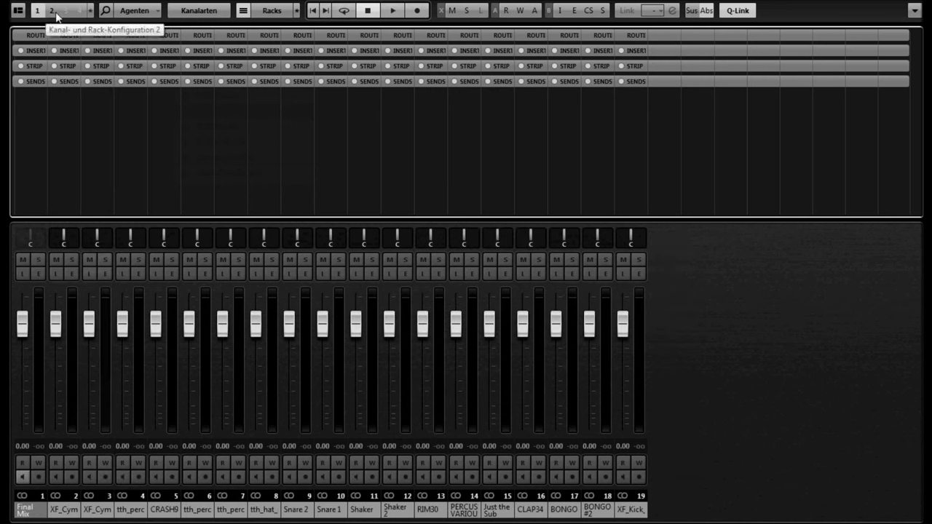
click(58, 15)
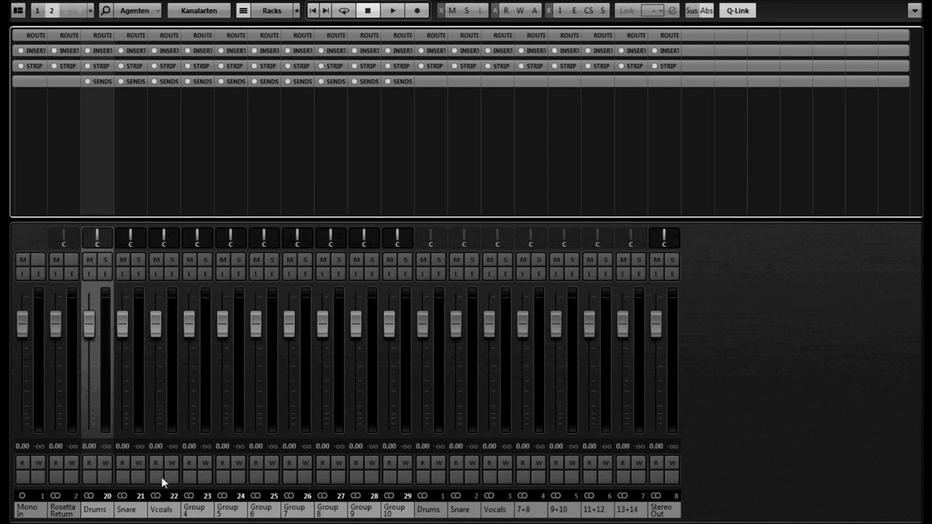
right_click(162, 496)
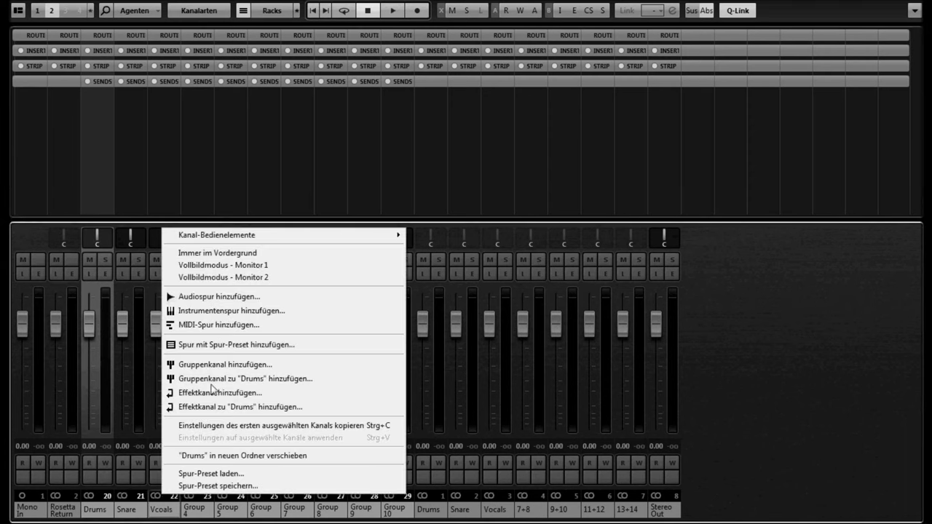
click(692, 401)
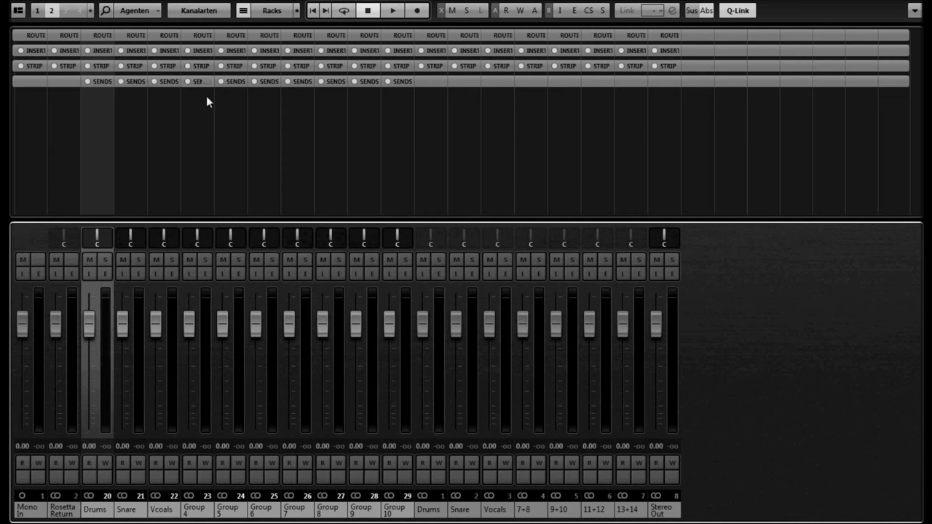
Step: Open the insert preset browser for Group 4, reverse the sort by name and clear the "master" search filter
click(198, 51)
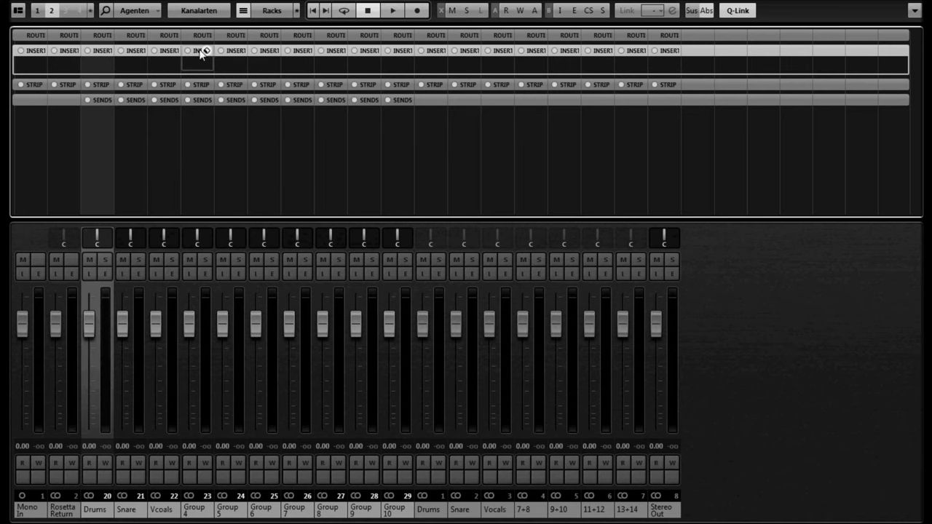
click(206, 53)
click(262, 59)
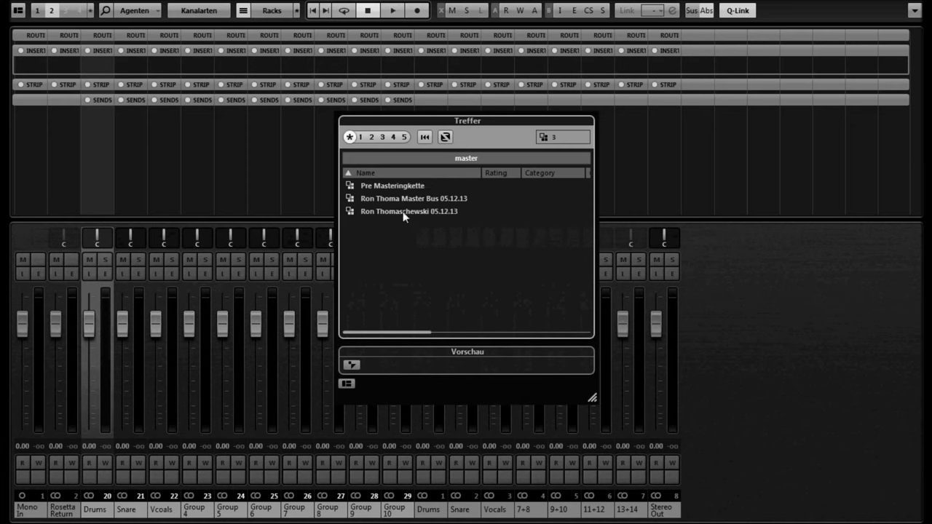
click(397, 174)
click(466, 158)
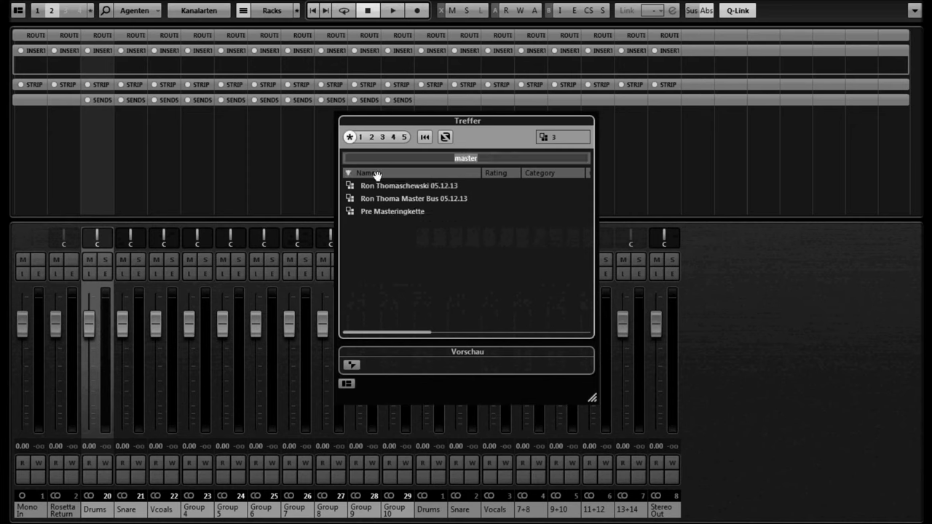
key(BackSpace)
Step: Load the "GTR Gruppe" insert preset onto the Group 4 channel
scroll(437, 275, down, 6)
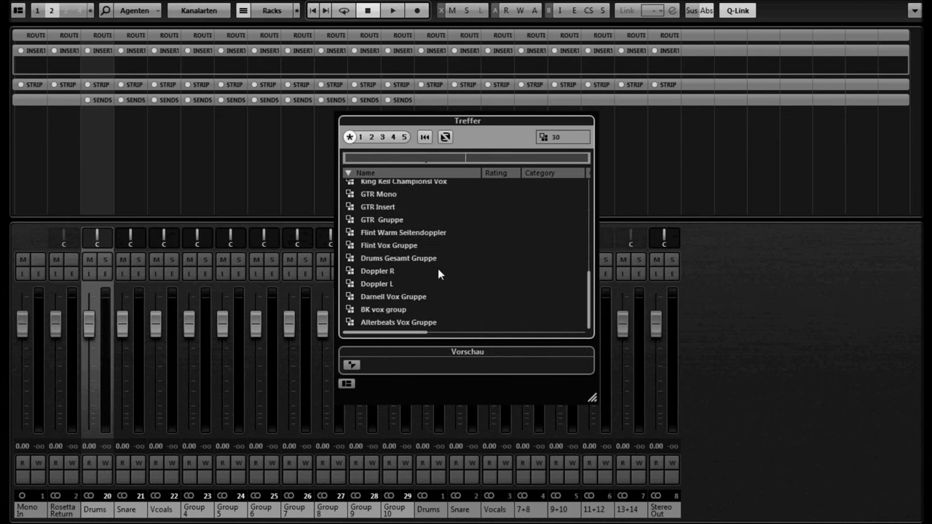
scroll(437, 268, up, 6)
scroll(415, 261, down, 2)
scroll(415, 260, down, 3)
scroll(415, 260, down, 1)
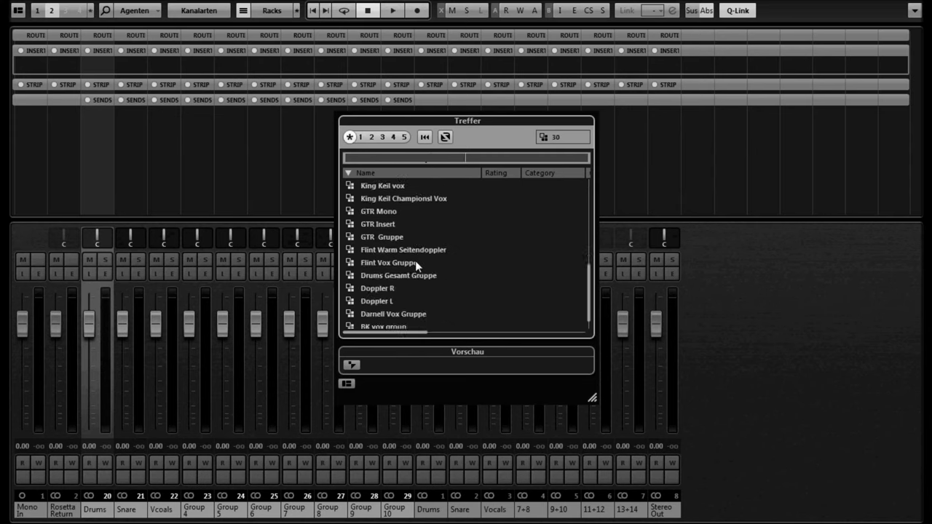
scroll(404, 275, down, 1)
scroll(405, 275, up, 1)
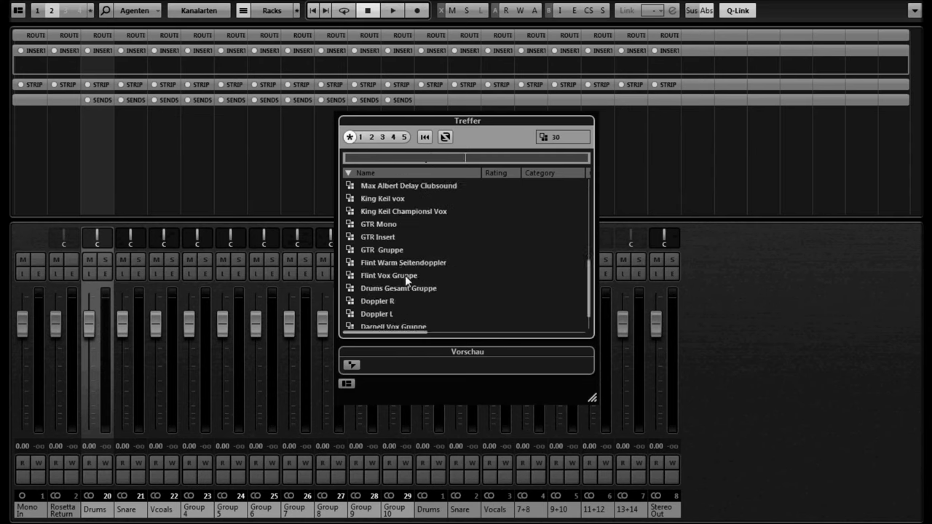
click(406, 252)
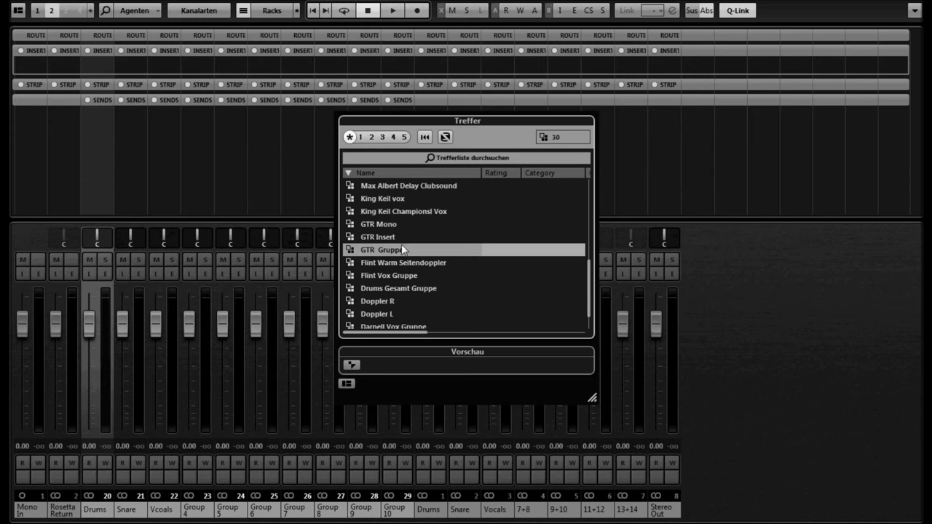
click(208, 165)
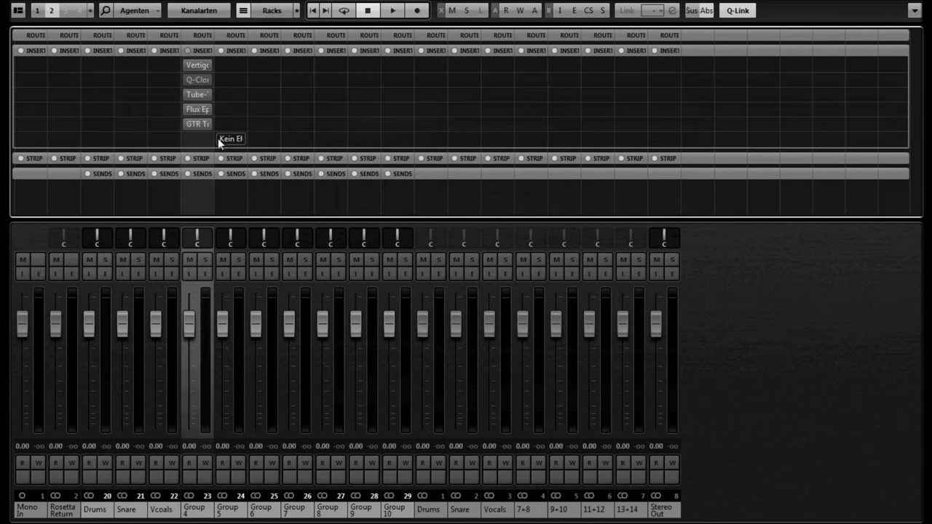
Step: Open the channel settings of Group 4, reposition the window and examine its equalizer section
click(206, 273)
drag(229, 83, 298, 89)
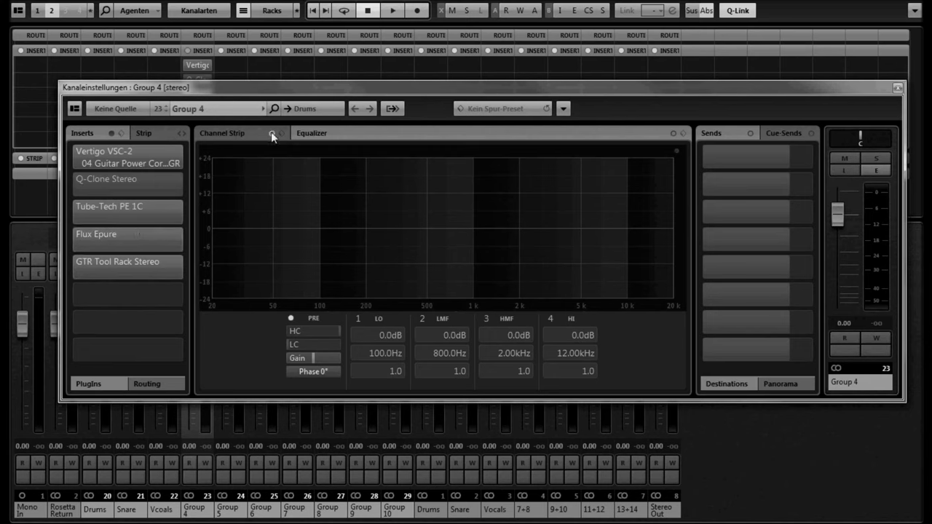
click(336, 132)
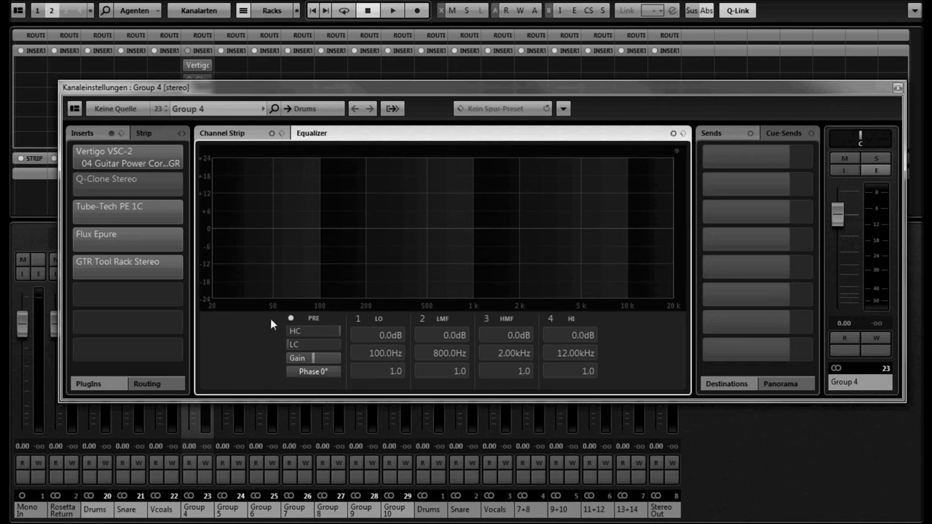
mouse_move(328, 330)
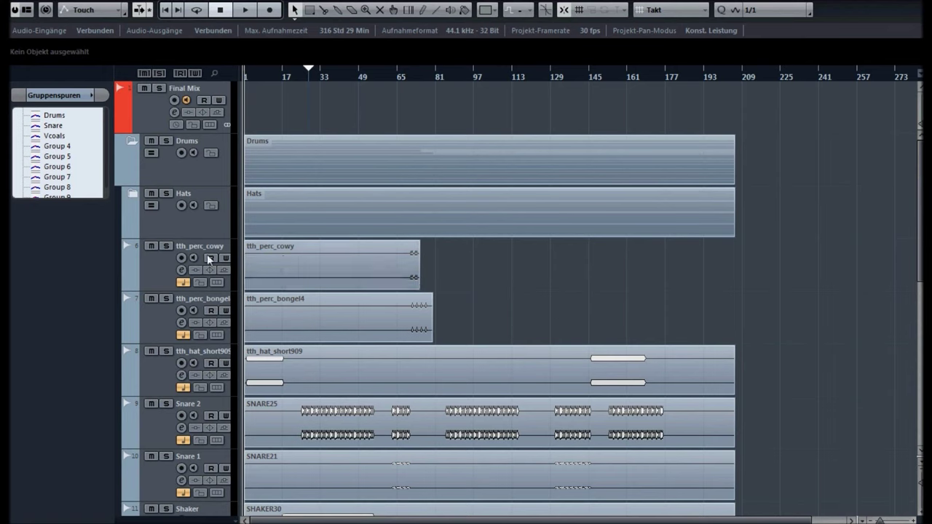
Step: Select the Hats folder track in the project window to view its contents in the Inspector
click(166, 235)
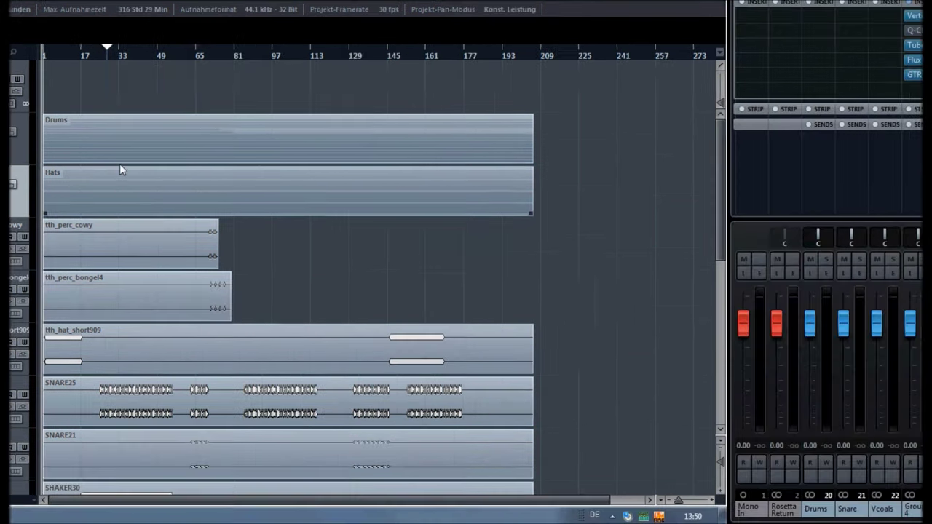
drag(322, 193, 857, 177)
drag(120, 175, 0, 209)
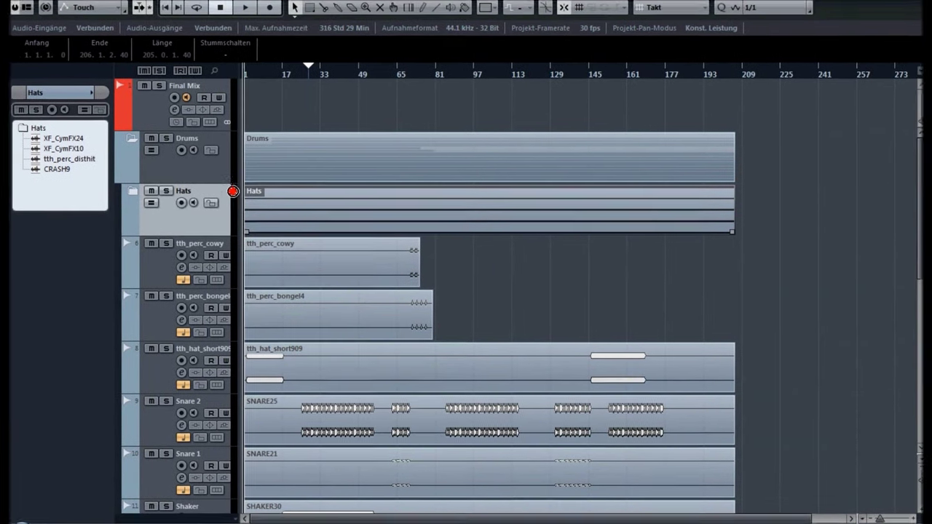
drag(233, 192, 232, 191)
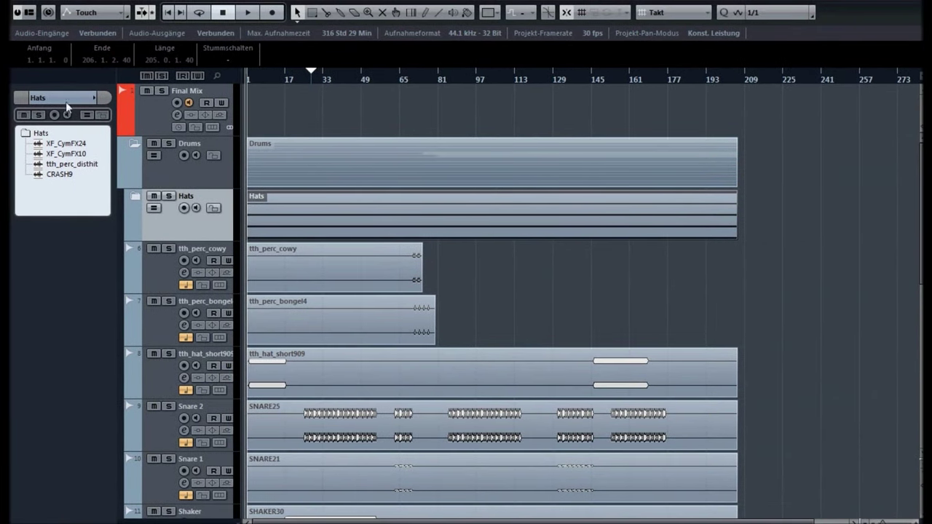
Step: Select the tth_perc_cowy track and check which project toolbar elements can be displayed, without changing any
click(161, 264)
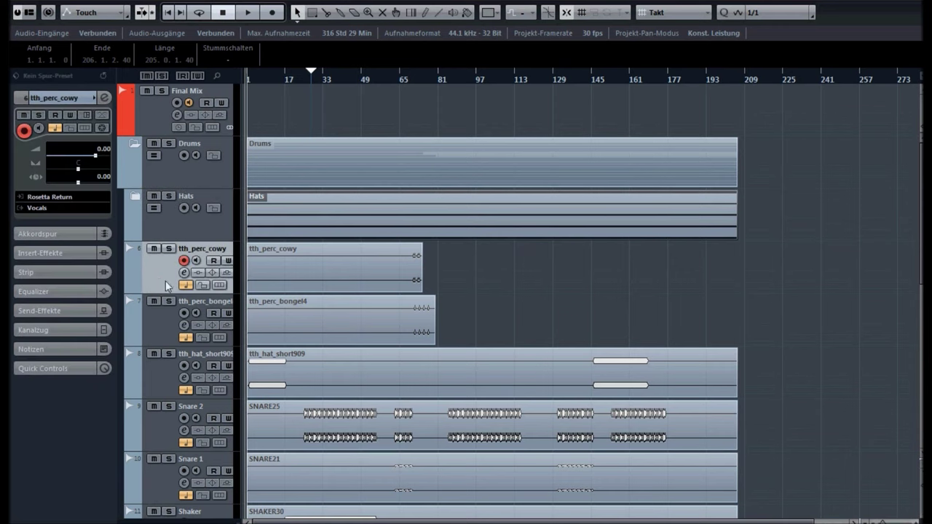
right_click(841, 16)
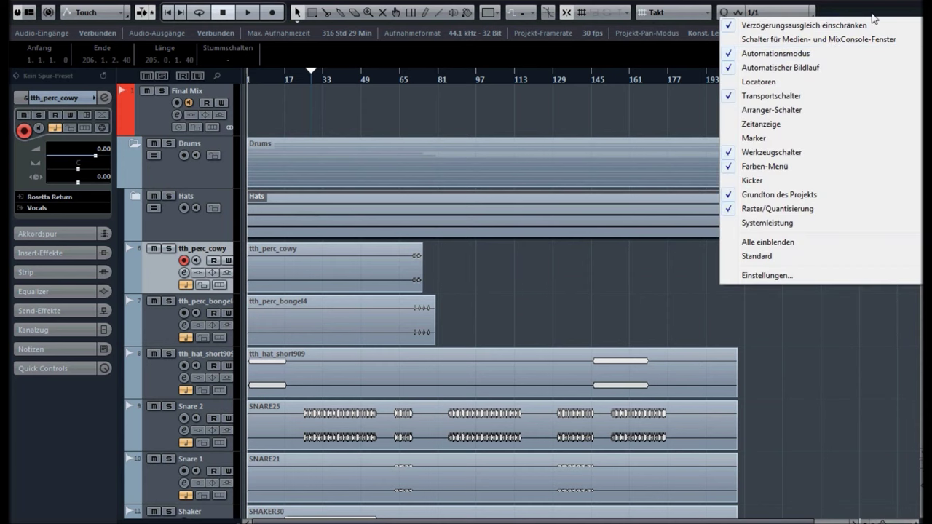
key(Escape)
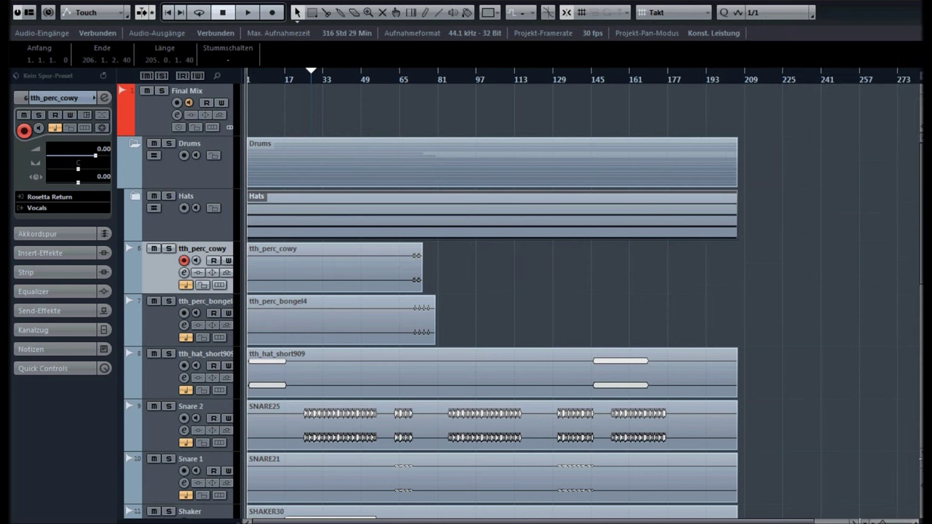
Step: Open the mixer and lower the faders of channels 2, 3, 5 and 6 to about -6.1, -6.9, -4.1 and -14.2 dB
key(F3)
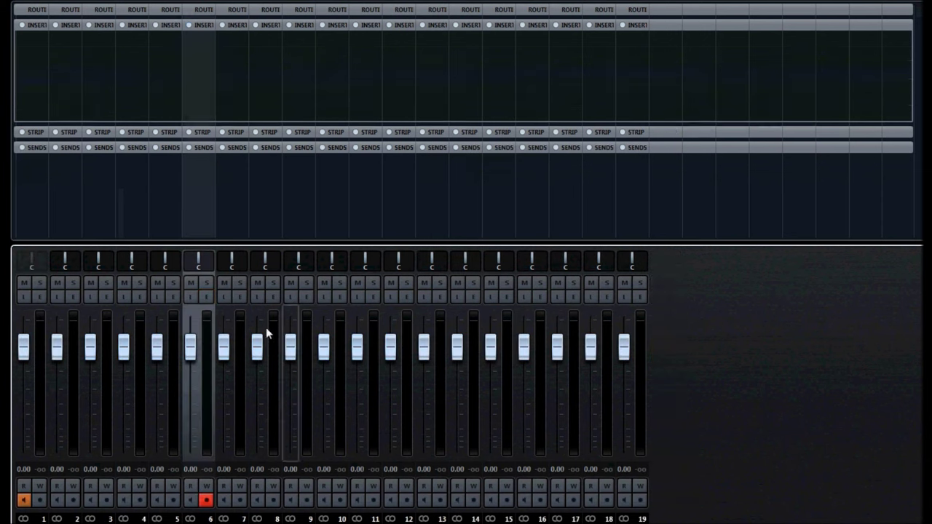
drag(85, 352, 86, 378)
drag(56, 347, 56, 374)
drag(157, 348, 157, 374)
click(190, 346)
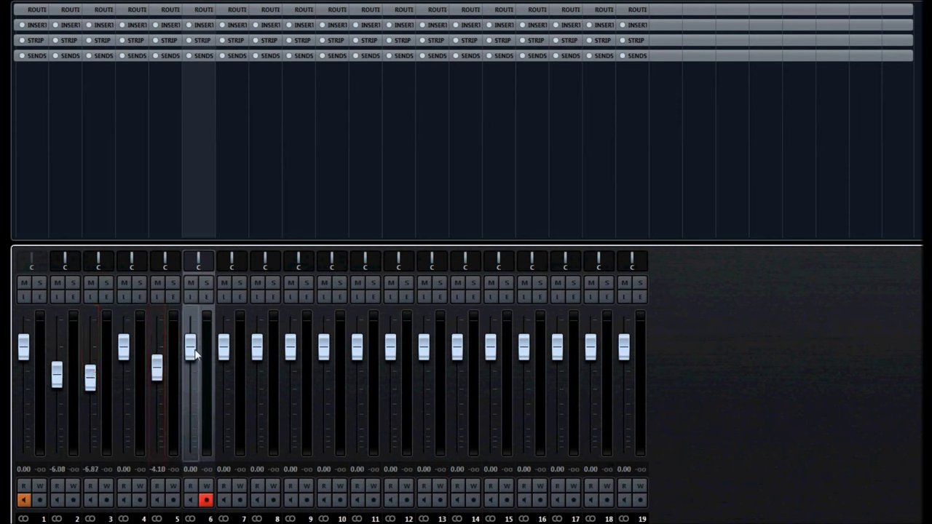
click(190, 347)
drag(191, 347, 191, 400)
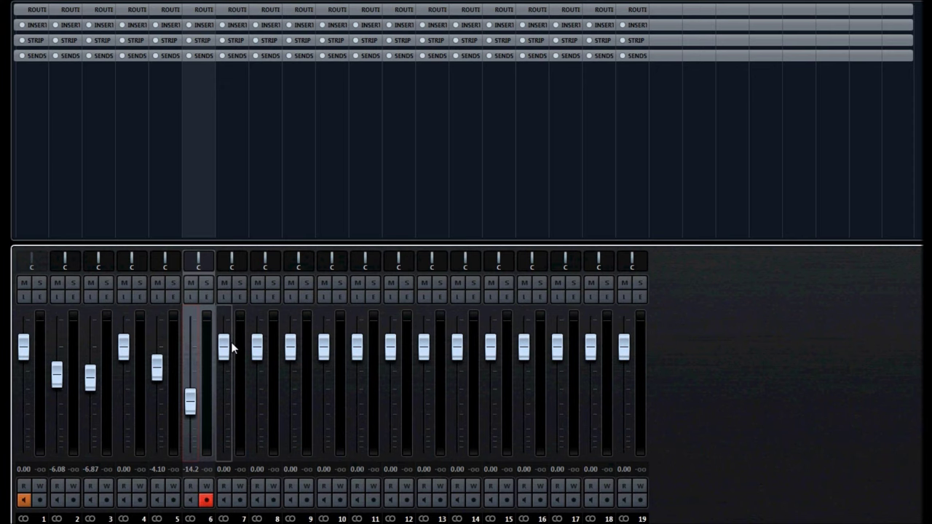
Step: Lower the faders of channels 7, 8, 10, 11, 13 and 14 to about -2.2, -5, -5.7, -6.6, -7.4 and -3.6 dB
drag(223, 352, 257, 371)
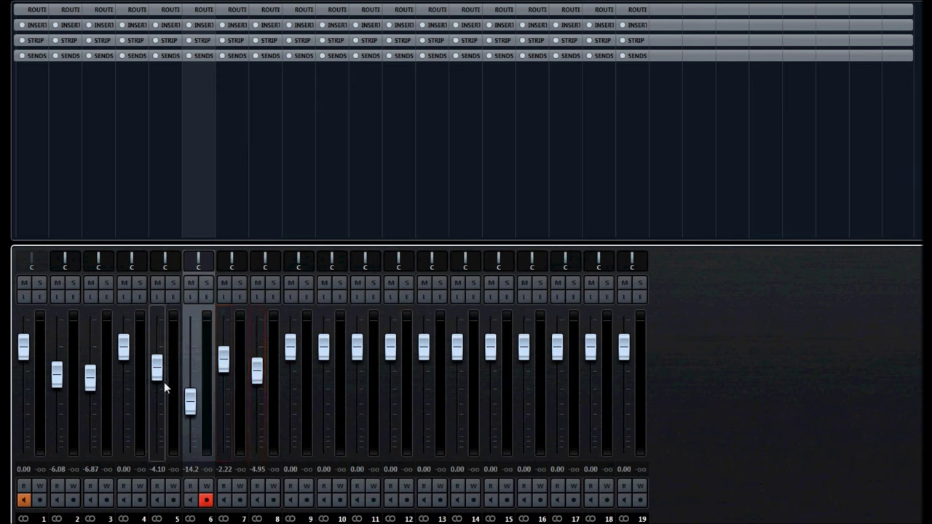
drag(323, 347, 323, 373)
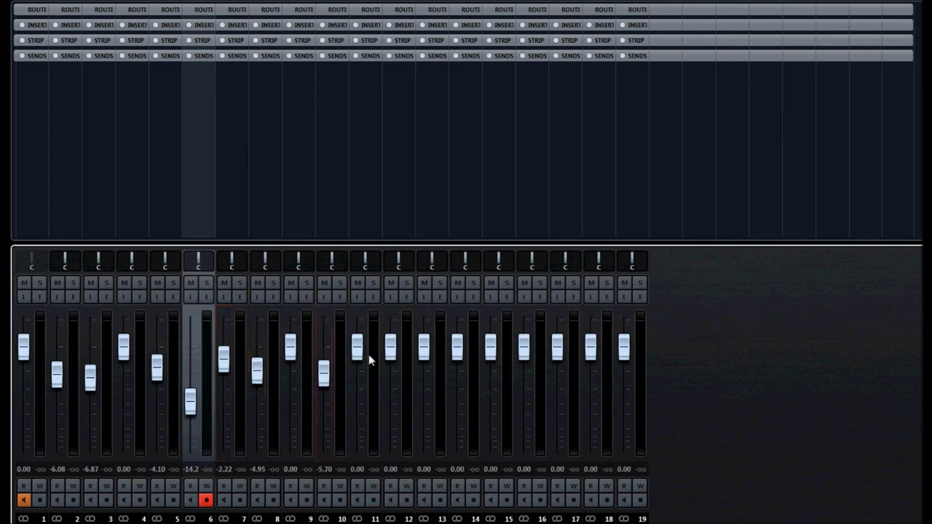
drag(357, 348, 357, 376)
drag(423, 348, 468, 360)
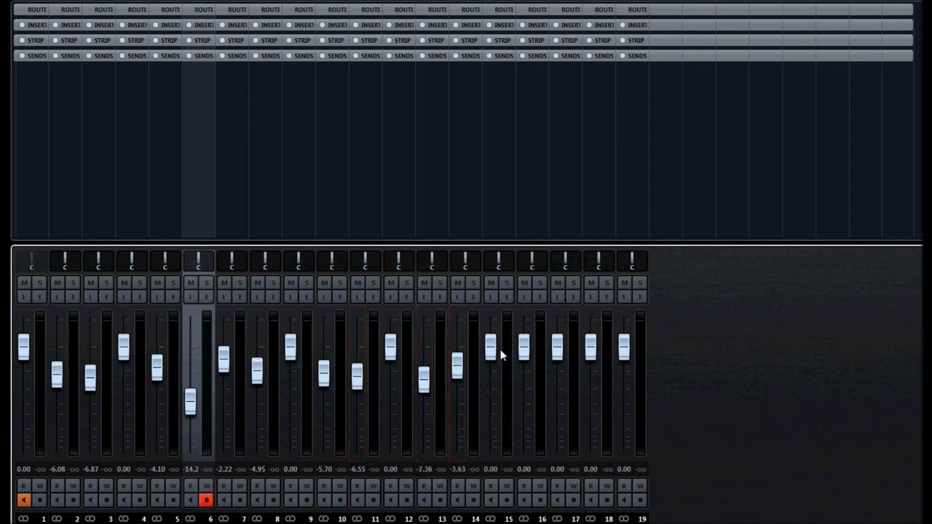
Step: Lower channels 9, 12, 15, 16, 17, 18 and 19 to about -2.5, -3.8, -5.3, -3.8, -4.6, -1.6 and -8.2 dB
drag(491, 347, 490, 372)
drag(390, 347, 391, 364)
drag(290, 348, 289, 358)
drag(557, 347, 525, 370)
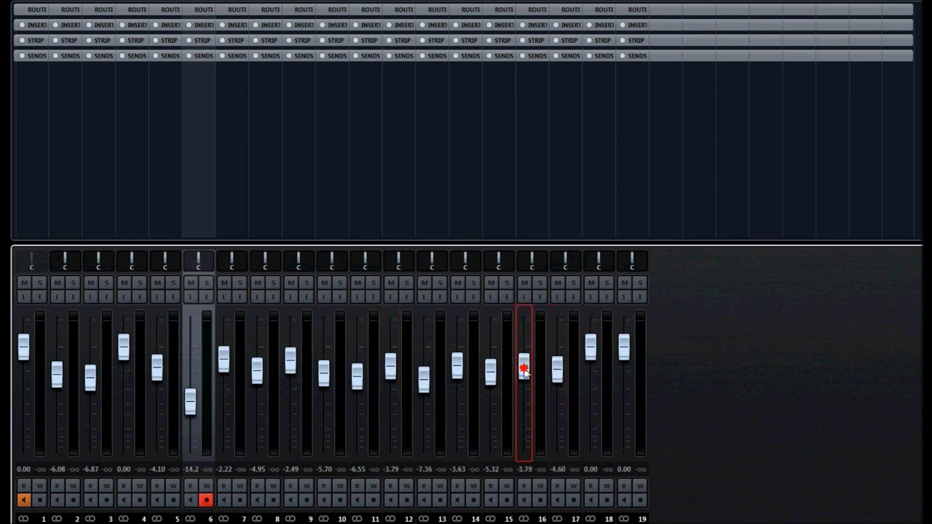
drag(591, 350, 631, 388)
Step: Readjust channels 1, 2, 3, 4, 6, 10 and 11 to about -2.1, -2.8, -4.6, -1.8, -10.5, -13.3 and -17.8 dB
drag(57, 373, 24, 356)
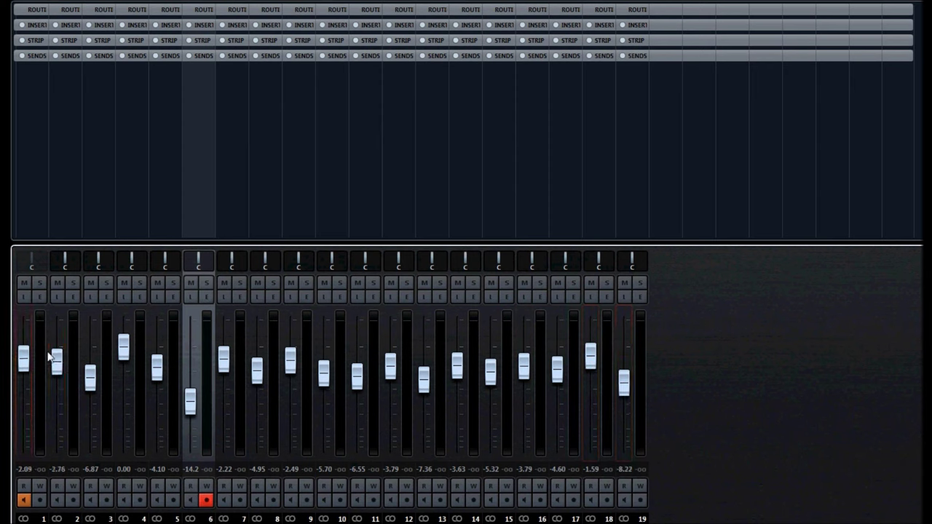
drag(91, 380, 124, 364)
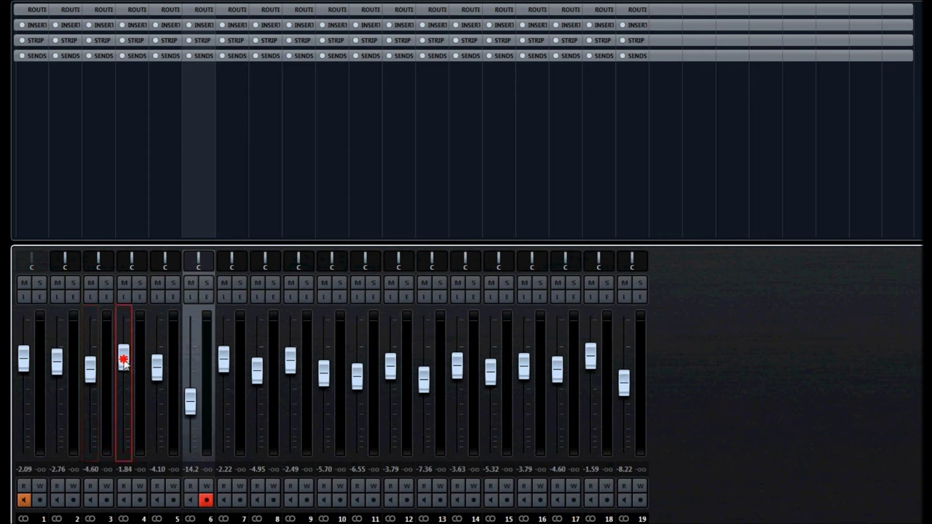
drag(191, 402, 195, 395)
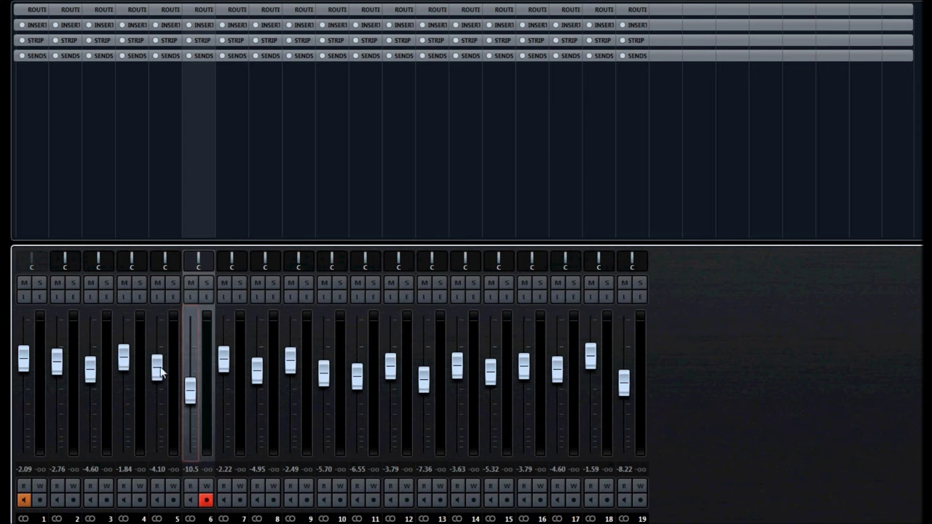
drag(356, 380, 356, 419)
drag(323, 379, 323, 403)
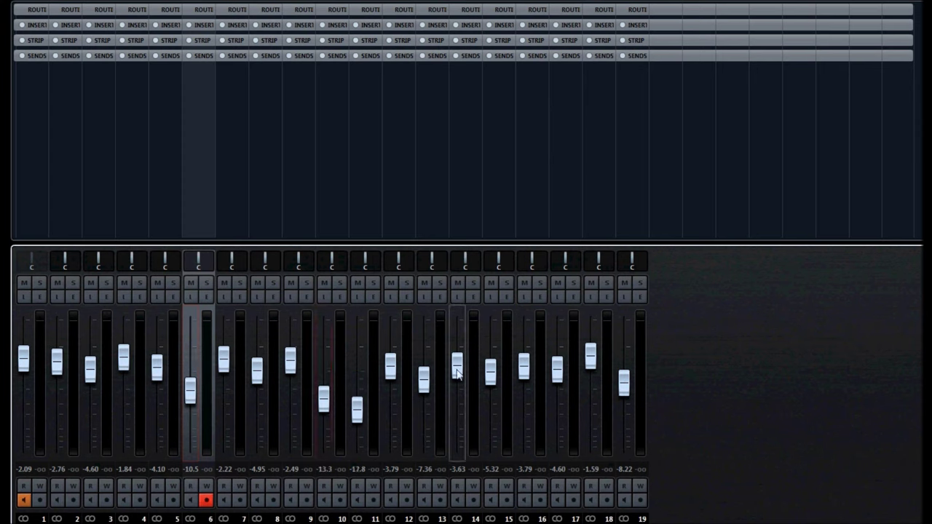
Step: Pan channels 3 to 10 to L69, R60, L64, R56, R38, L60, R60 and L56 respectively
mouse_move(98, 258)
mouse_down()
mouse_move(127, 259)
mouse_move(95, 259)
mouse_up()
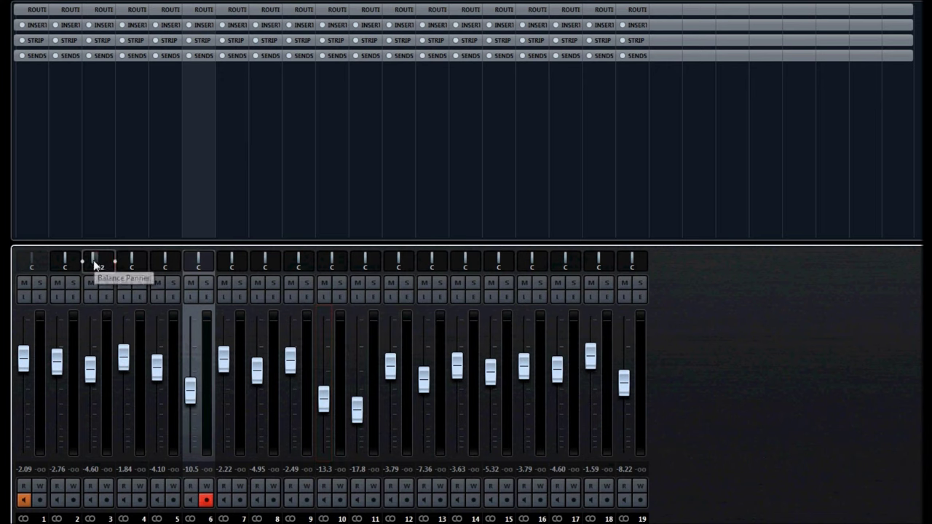
drag(92, 260, 158, 257)
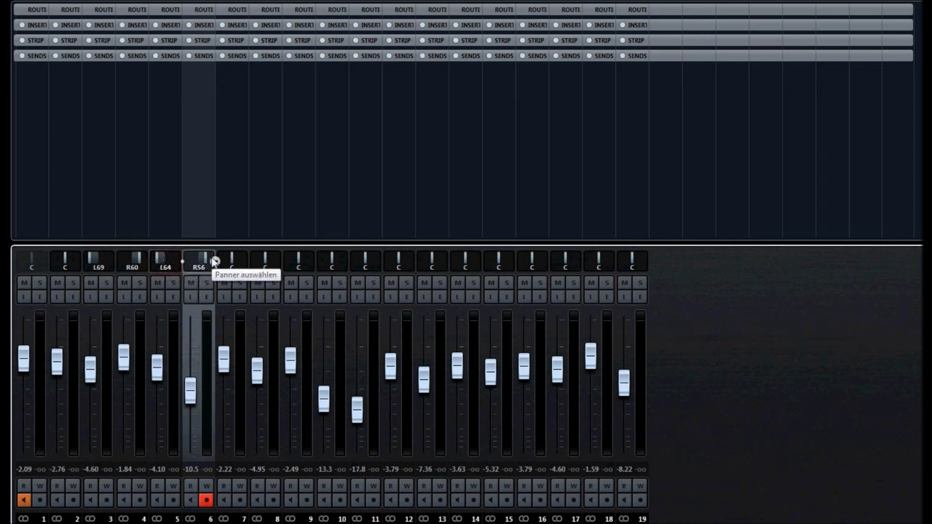
drag(243, 259, 322, 261)
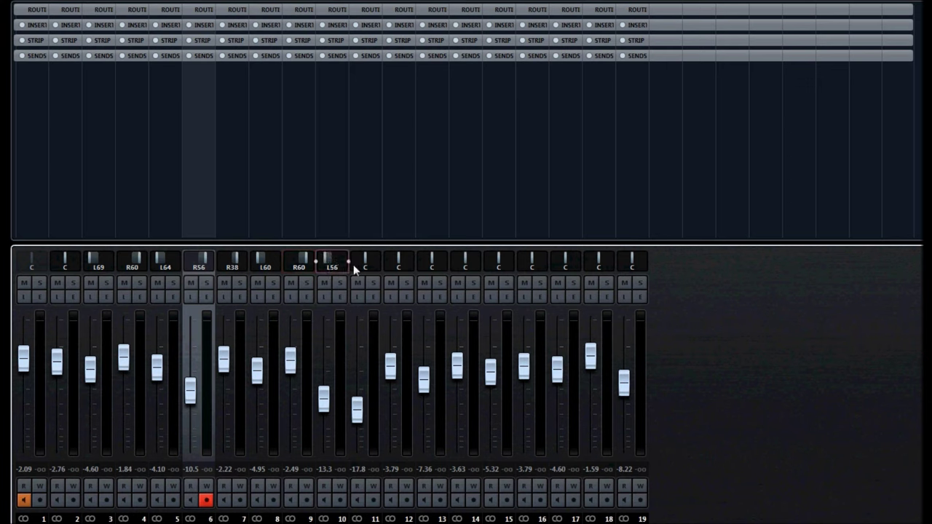
Step: Pan channel 11 fully right, channel 12 to L42 and channel 13 to R69
click(368, 259)
drag(367, 259, 374, 259)
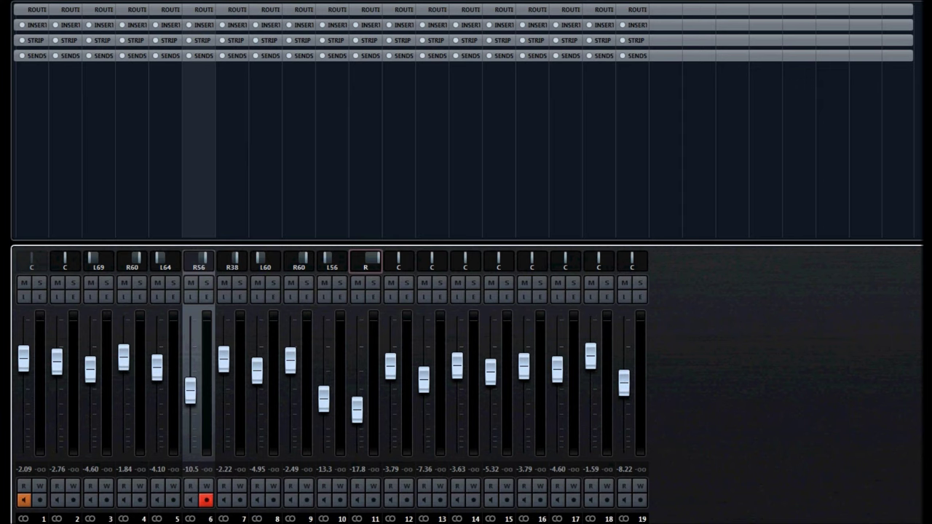
click(380, 264)
drag(364, 266, 373, 266)
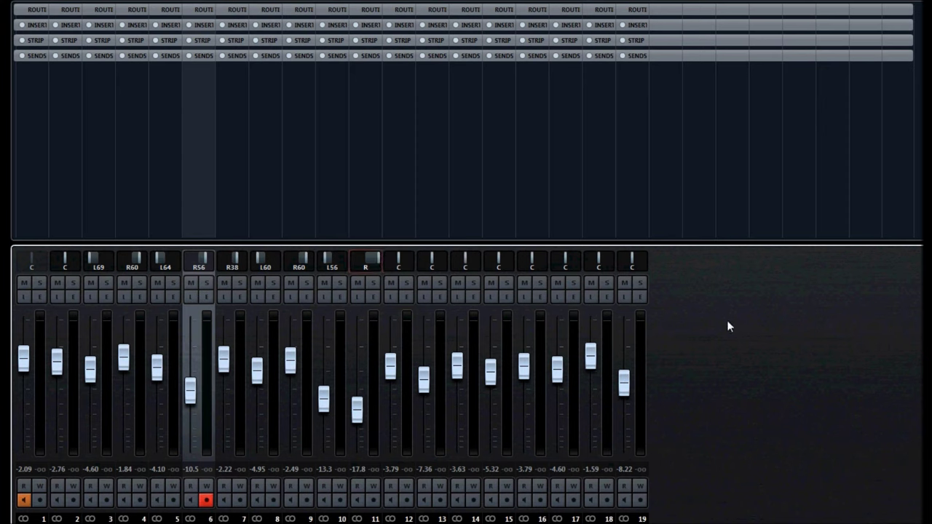
drag(400, 258, 438, 260)
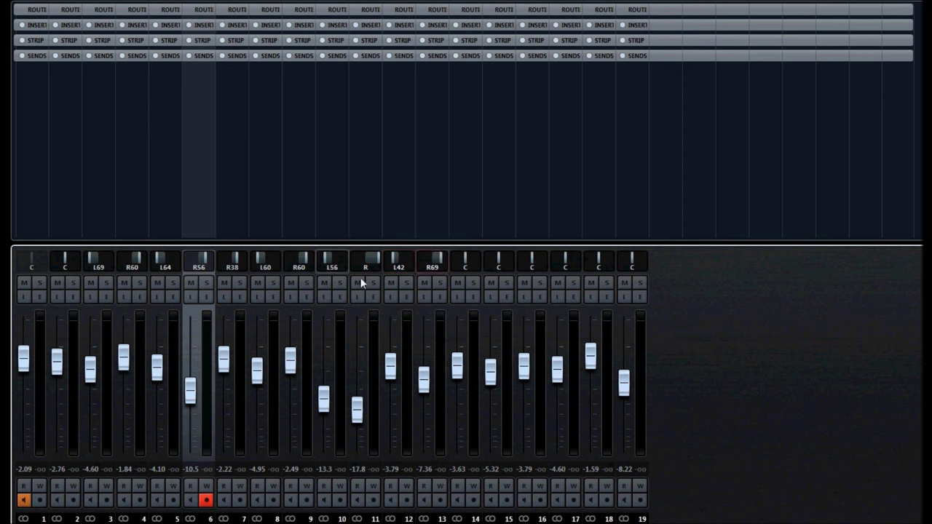
drag(458, 370, 458, 382)
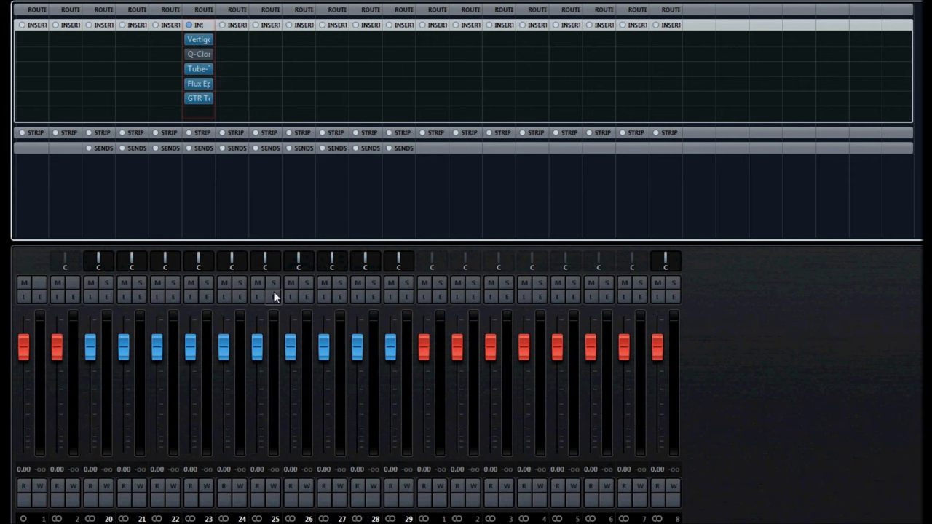
Step: Open the channel settings of Group 4 and examine its insert plug-ins and the preset browser of the Tube-Tech PE 1C
click(205, 297)
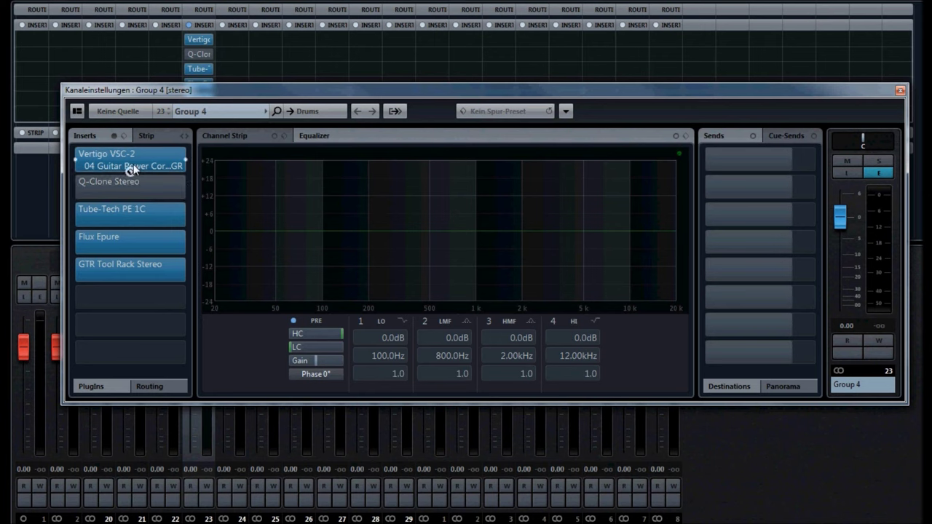
mouse_move(151, 161)
mouse_down()
mouse_move(151, 183)
mouse_move(155, 162)
mouse_up()
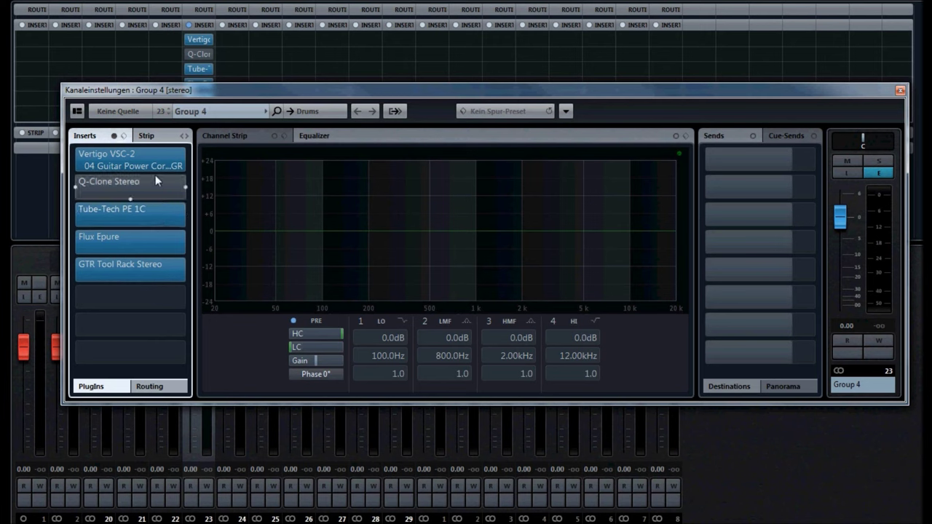
click(137, 217)
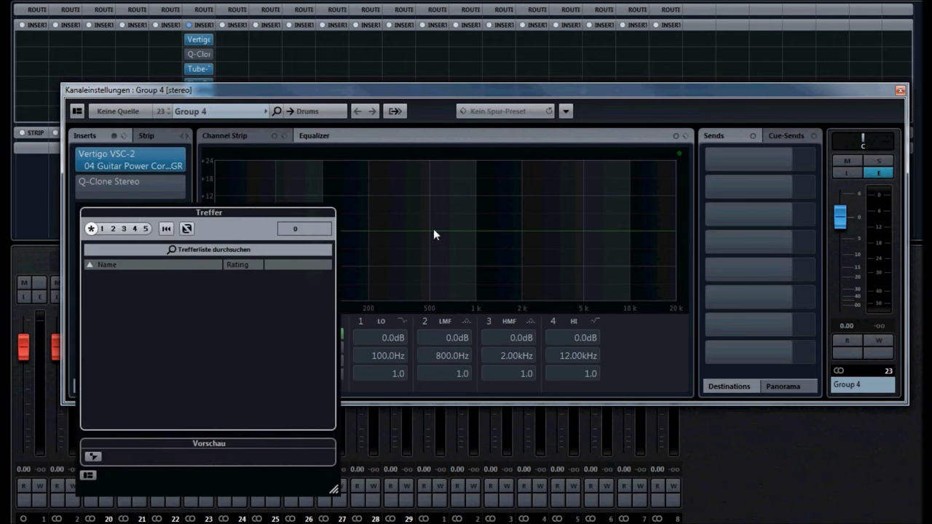
click(454, 224)
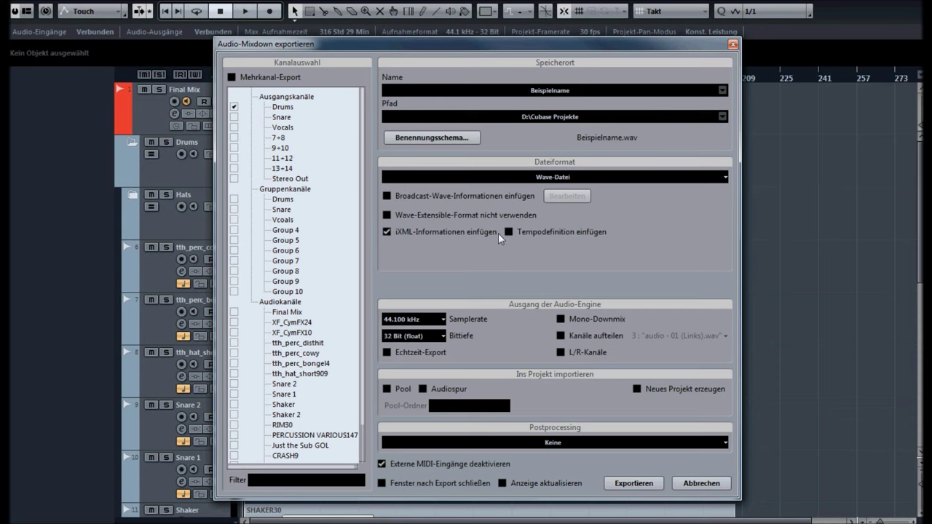
Step: Select Stereo Out as the audio mixdown export channel, trying multi-channel export and switching it off again
click(234, 179)
click(232, 77)
click(234, 128)
click(234, 147)
click(233, 127)
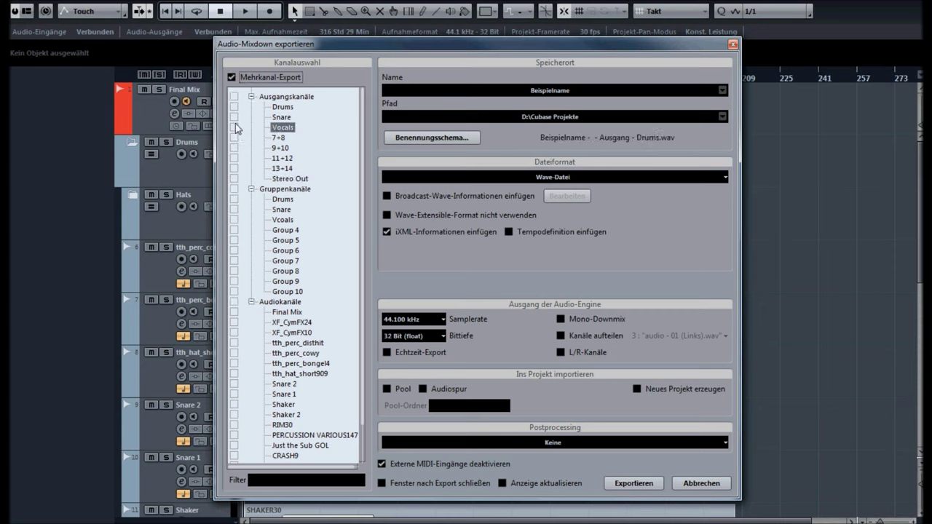
click(231, 78)
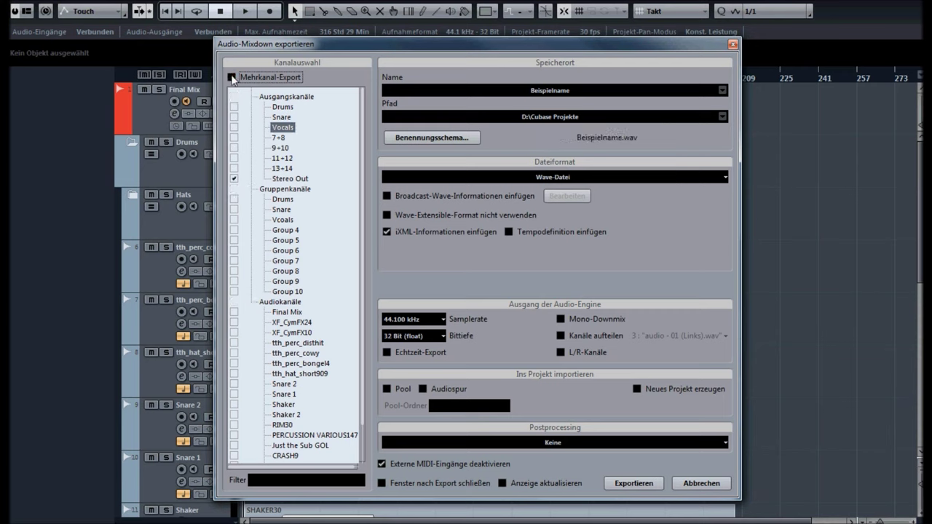
click(235, 177)
click(233, 177)
Step: Examine the file name and tempo definition options of the mixdown export without changing them
click(588, 90)
click(536, 231)
click(521, 232)
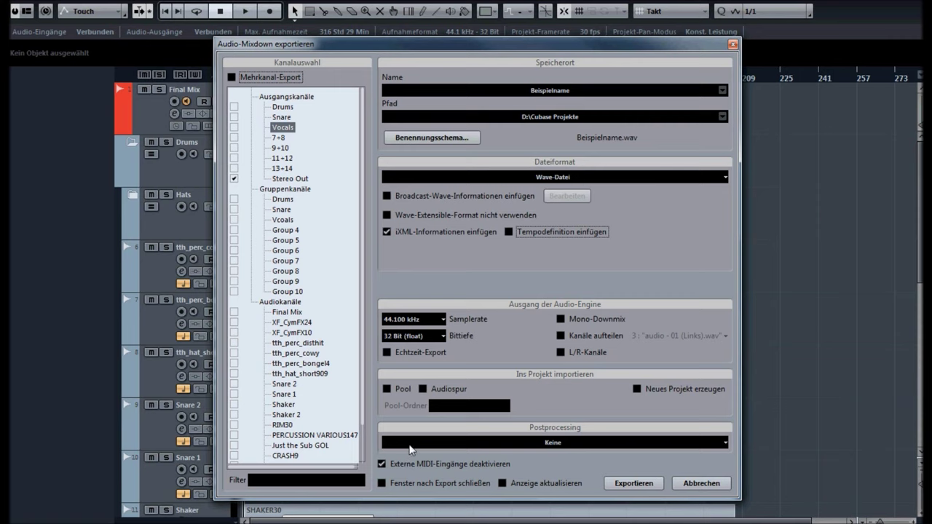
Step: Examine the sample rate, bit depth and real-time export options of the mixdown, leaving them as they are
click(441, 319)
click(473, 325)
click(435, 337)
click(435, 337)
click(445, 333)
click(460, 274)
click(439, 350)
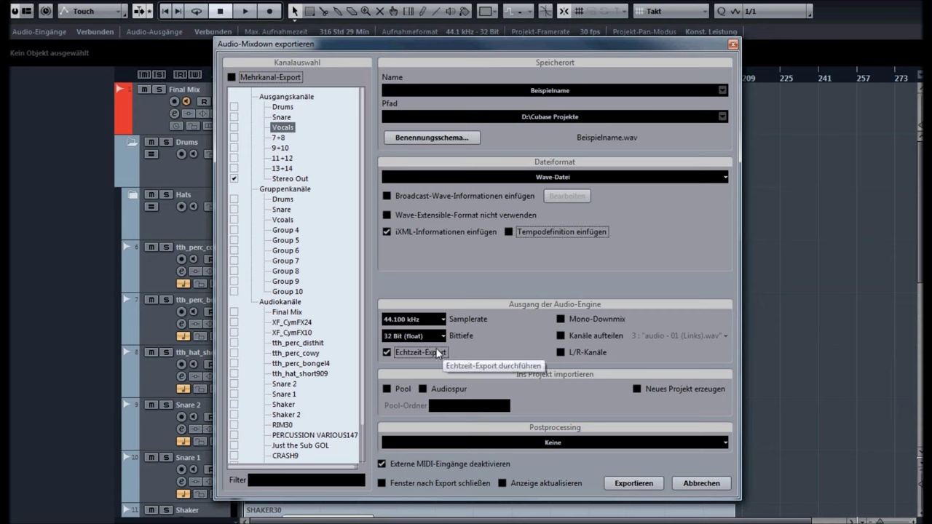
click(435, 352)
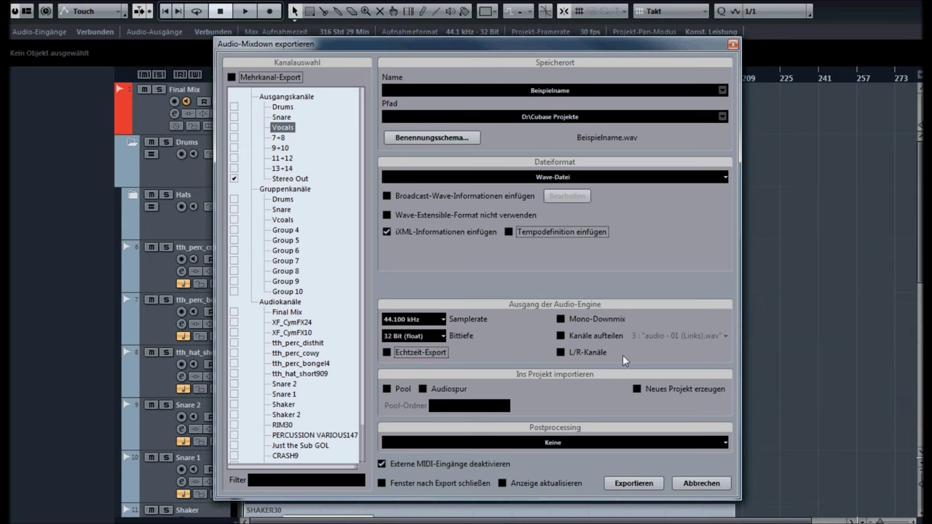
Step: Check the mono downmix, post-processing and display update options and the channel list, and cancel the mixdown export
click(562, 320)
click(528, 445)
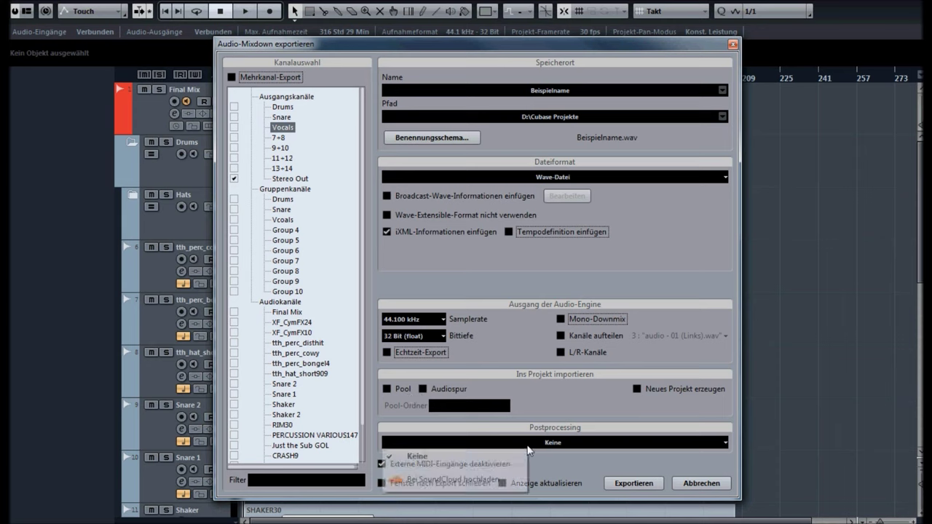
click(554, 407)
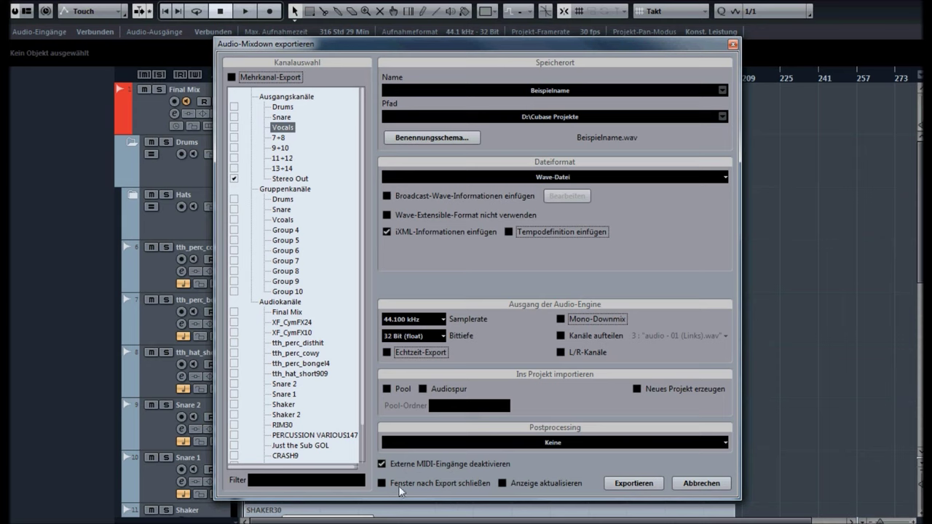
click(527, 483)
scroll(289, 323, down, 2)
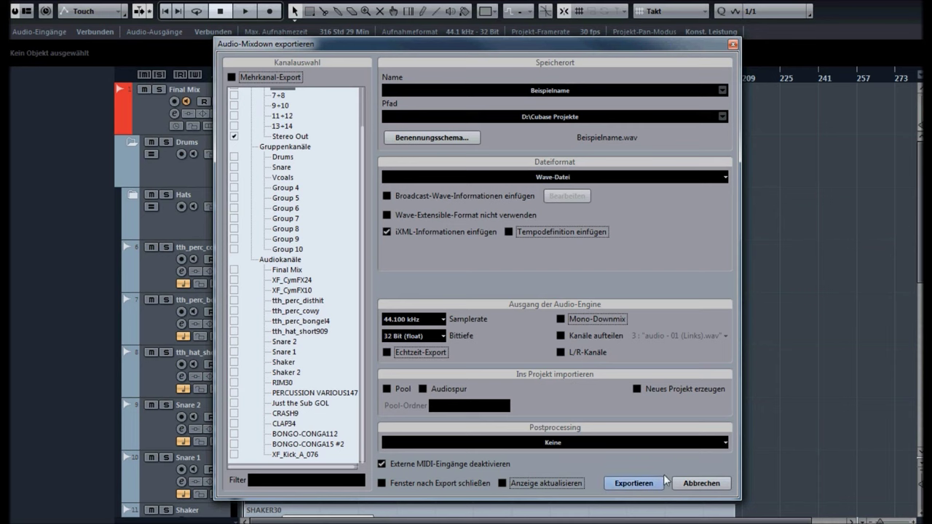
click(707, 485)
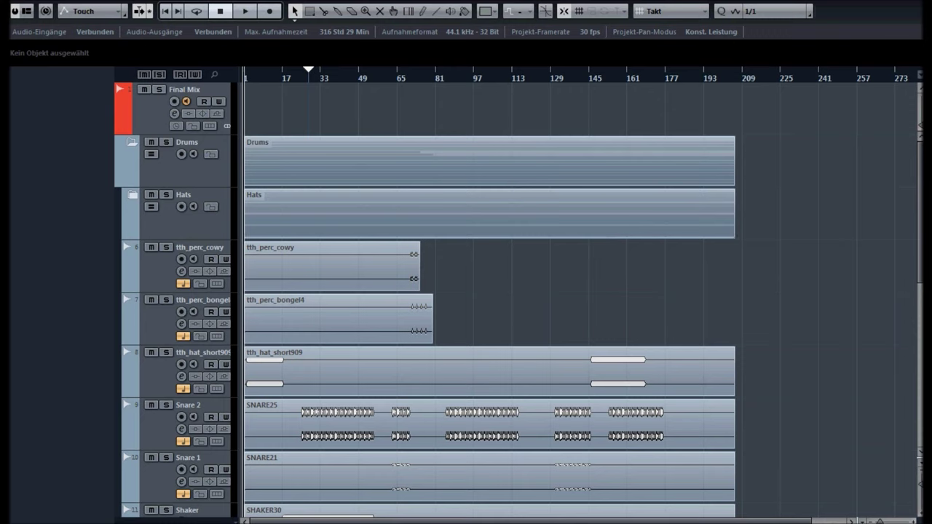
key(ctrl+w)
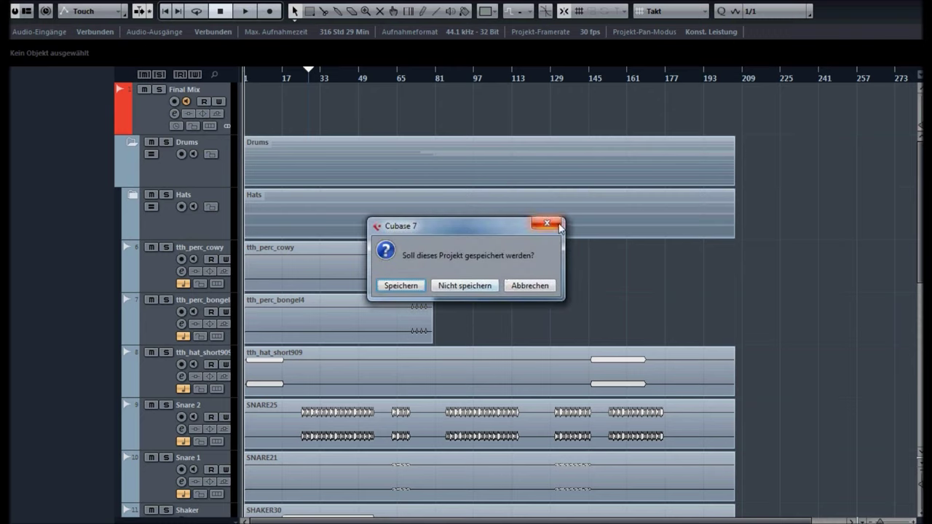
click(529, 285)
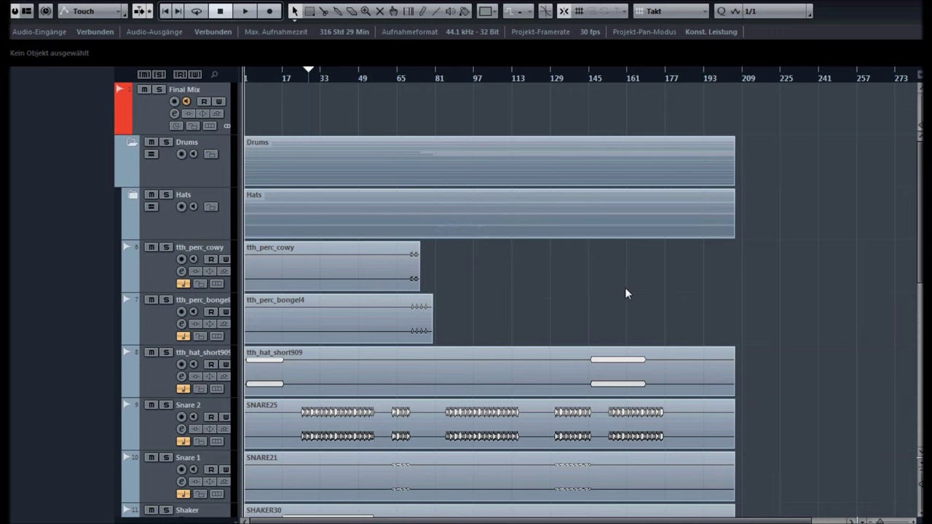
key(ctrl+w)
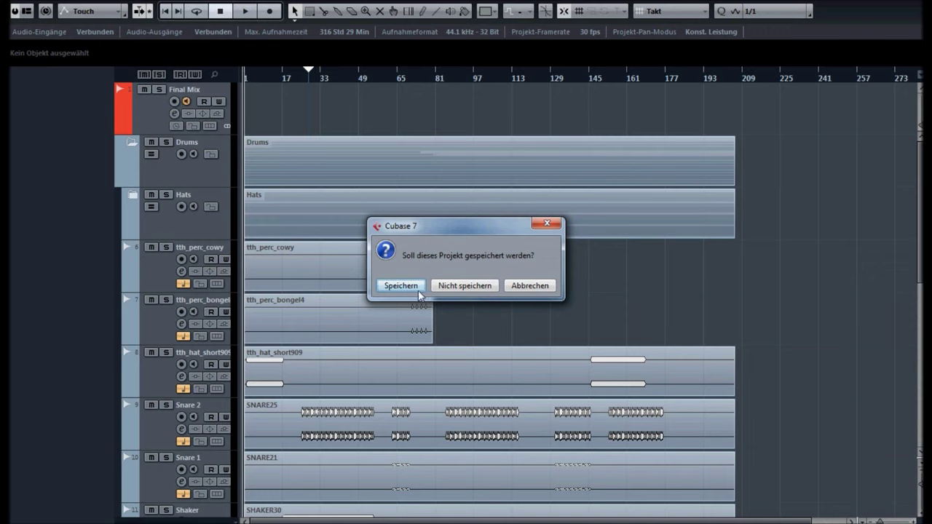
click(537, 290)
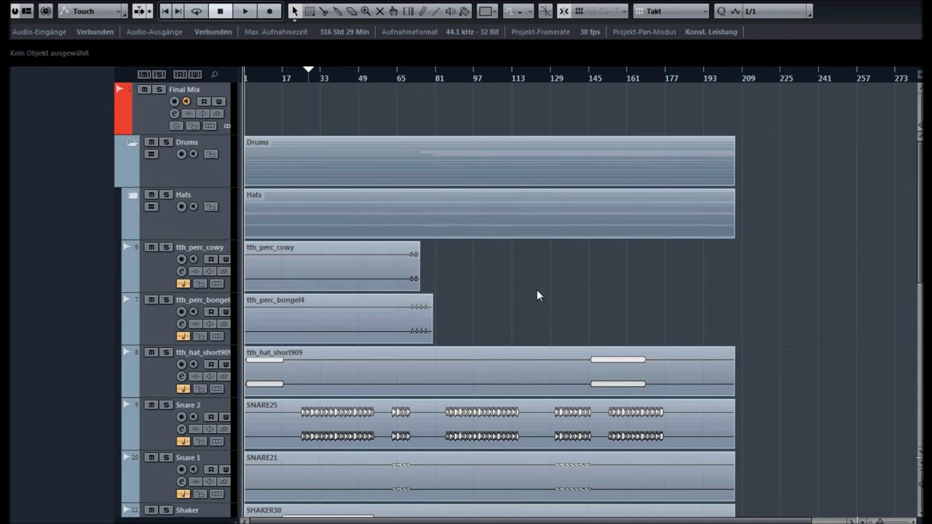